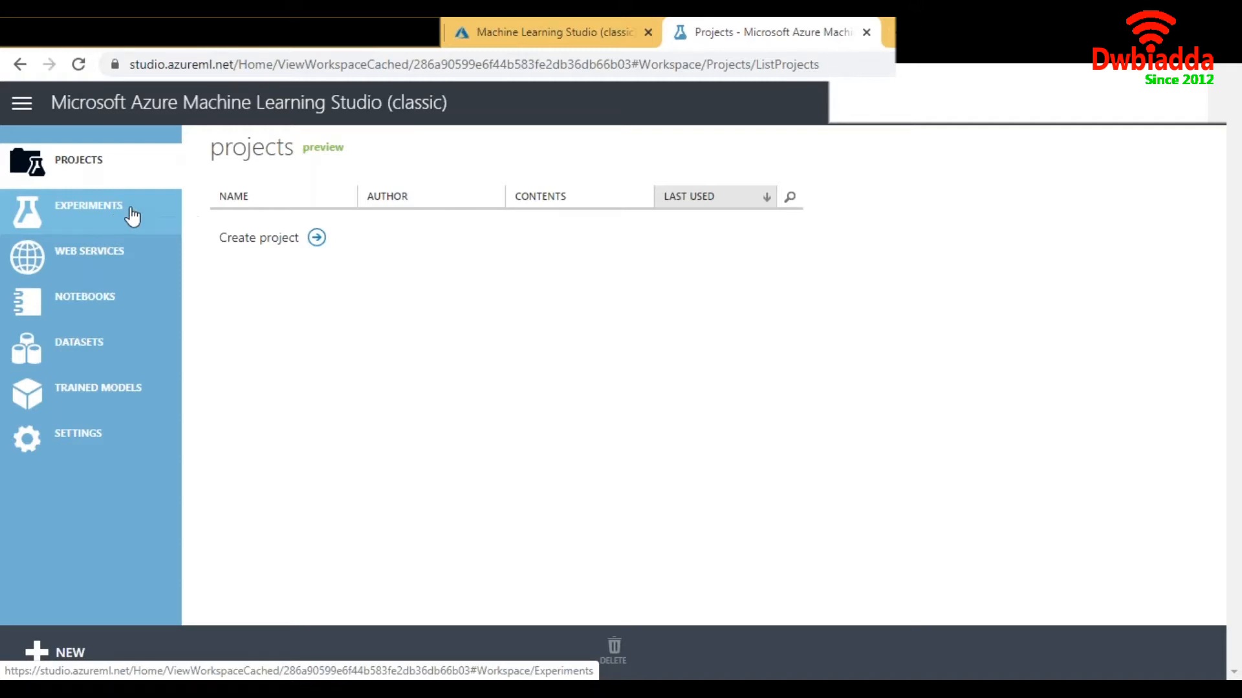
# Look through the workspace's Web Services, Notebooks, Datasets, Trained Models and Settings sections, including workspace storage
pyautogui.click(116, 261)
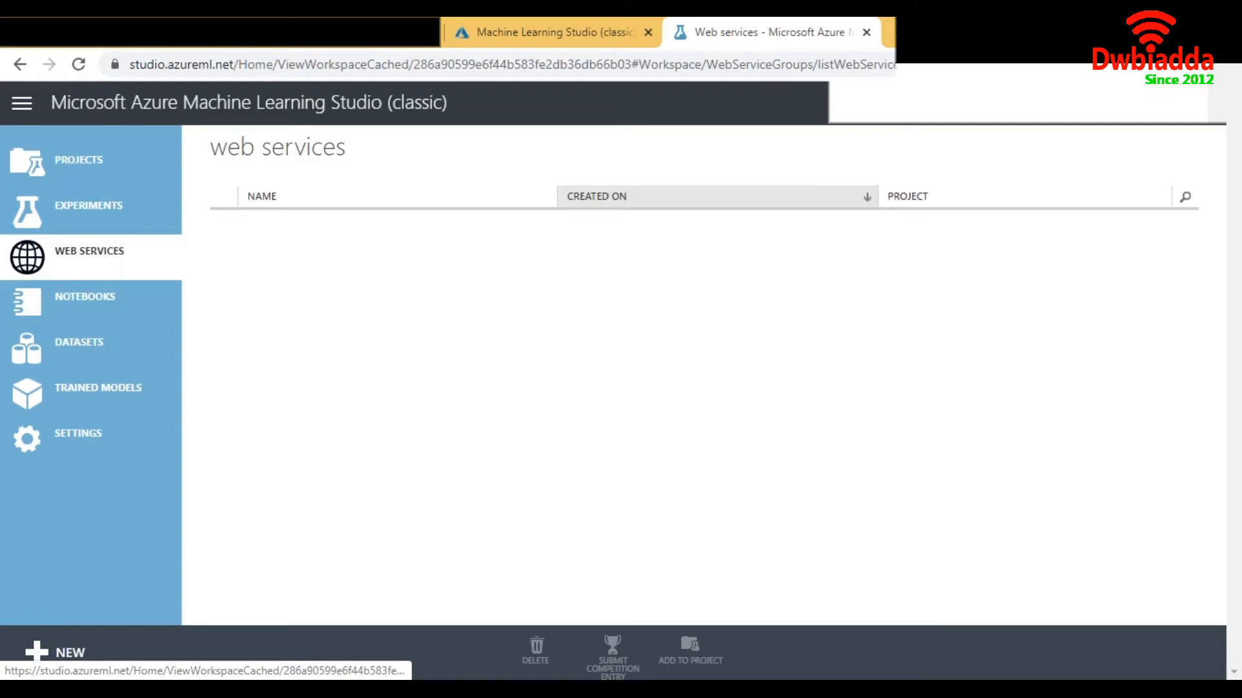
pyautogui.click(120, 309)
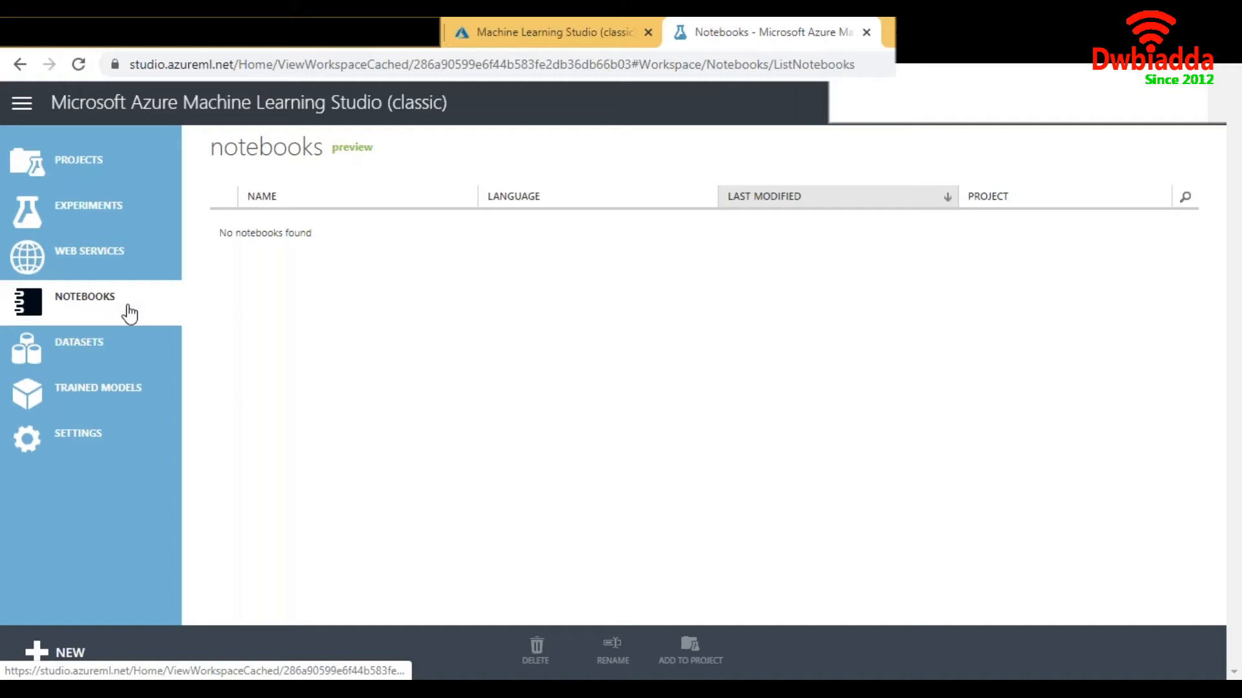
pyautogui.click(140, 346)
pyautogui.click(98, 388)
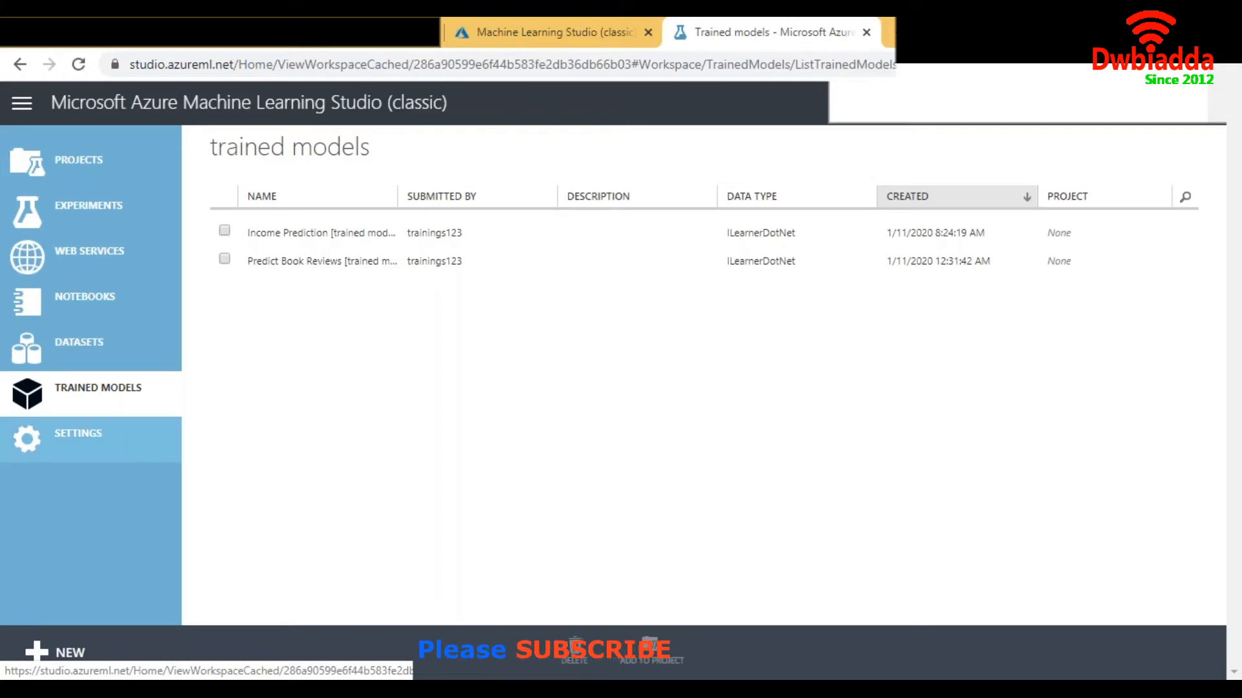
pyautogui.click(110, 436)
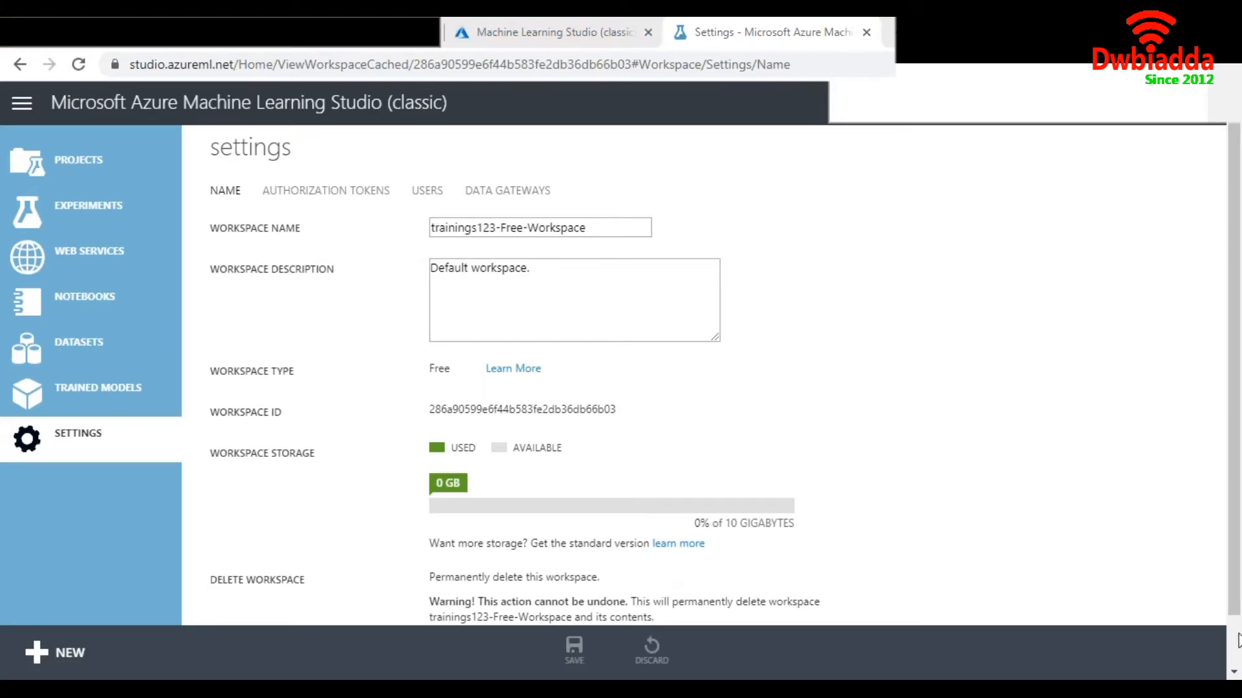
pyautogui.scroll(-1, 962, 416)
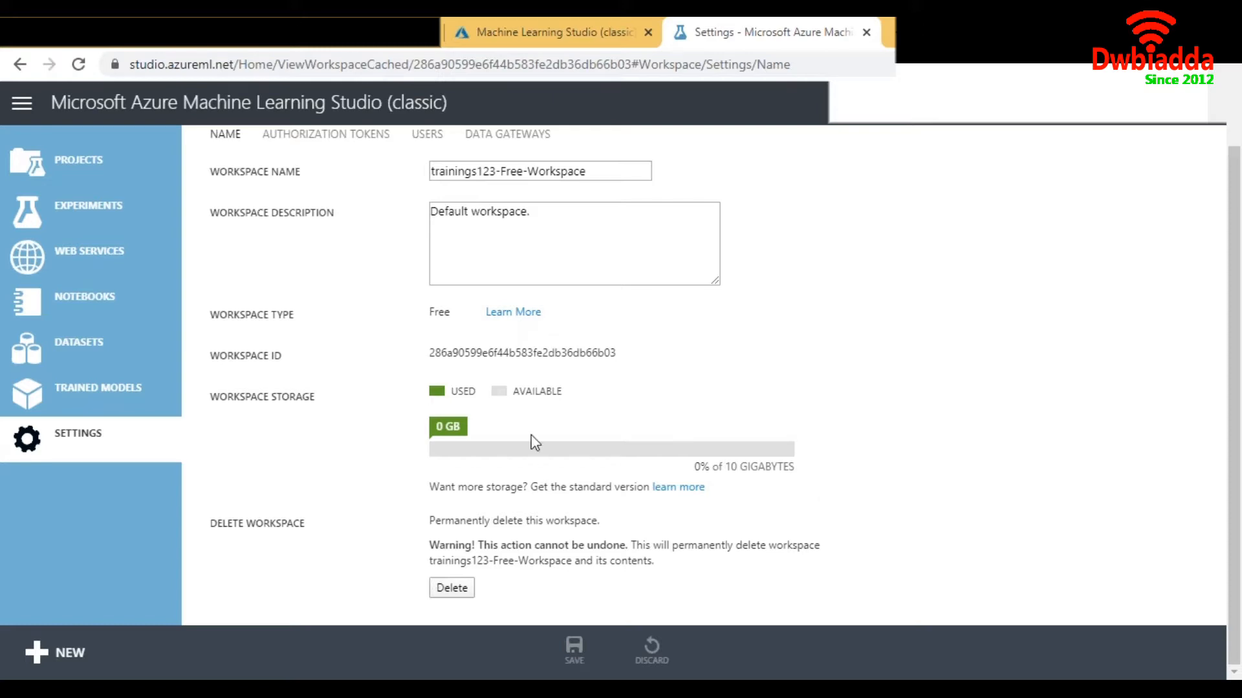
pyautogui.click(82, 364)
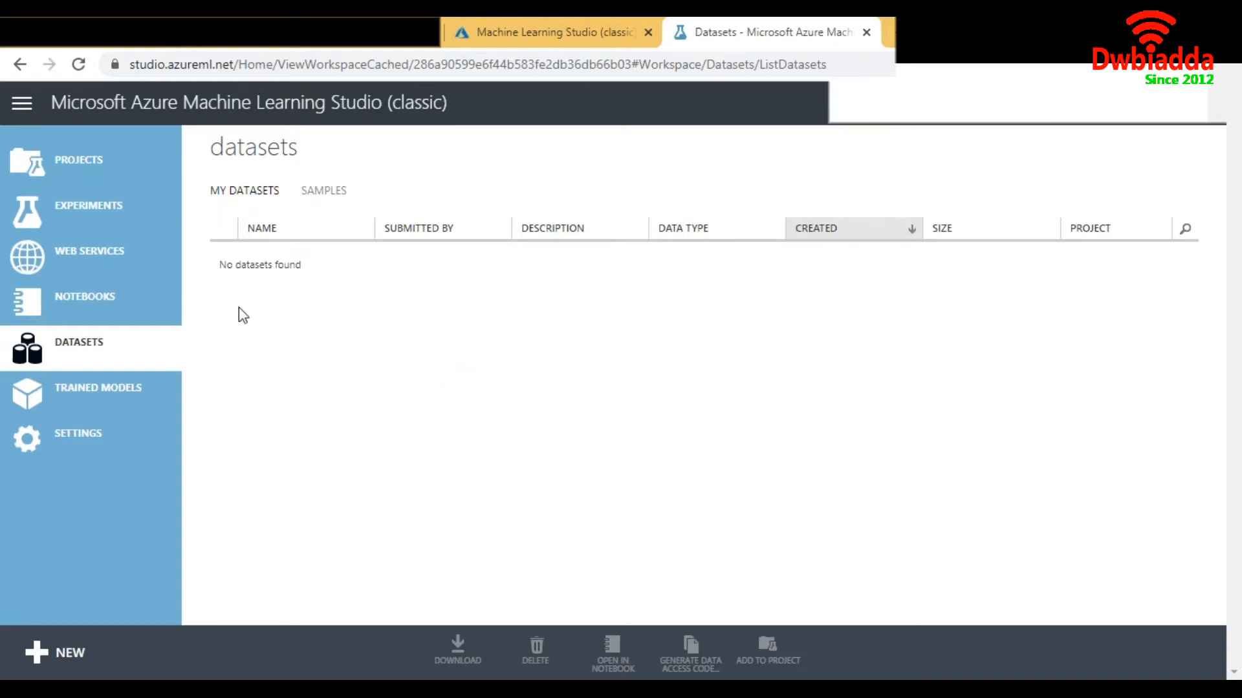
# Create a new blank experiment from the workspace's Experiments section
pyautogui.click(84, 209)
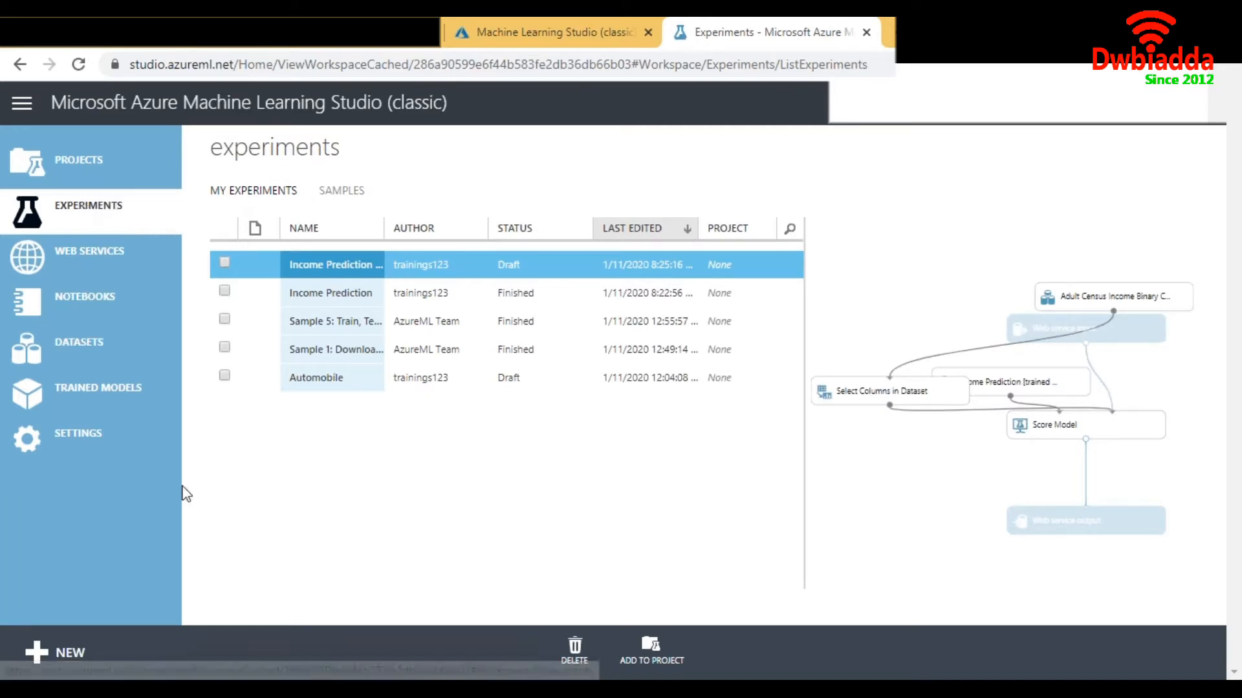
pyautogui.click(41, 655)
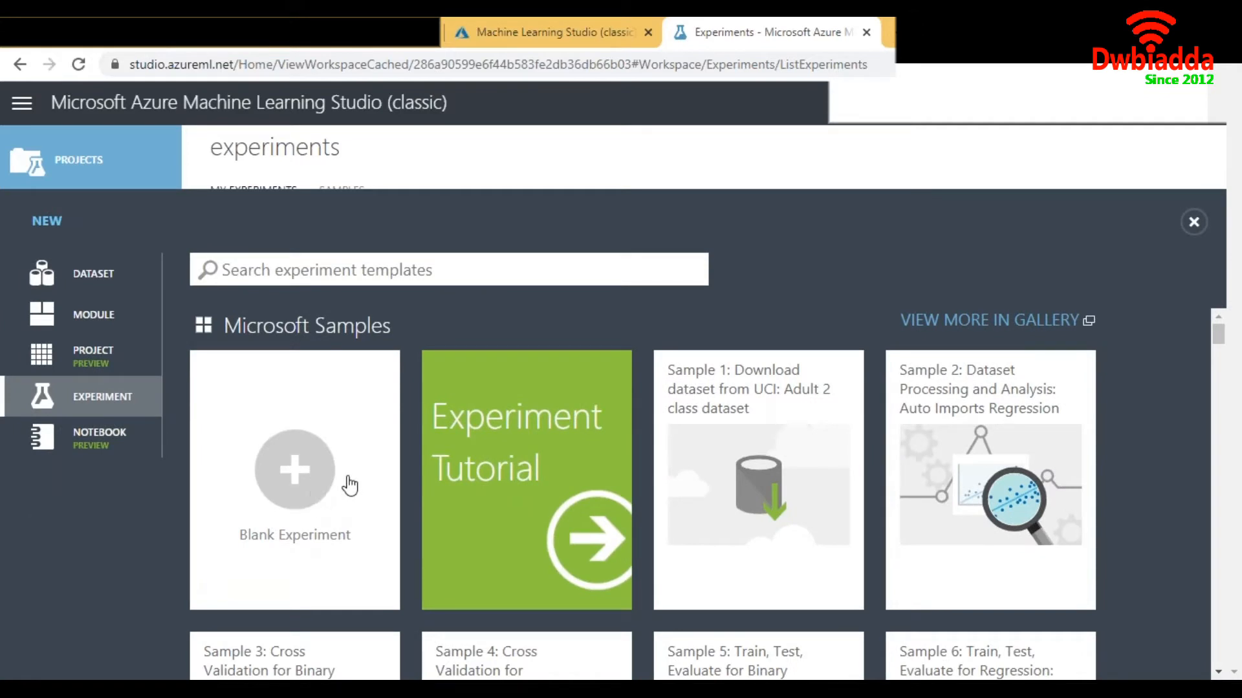
pyautogui.click(289, 500)
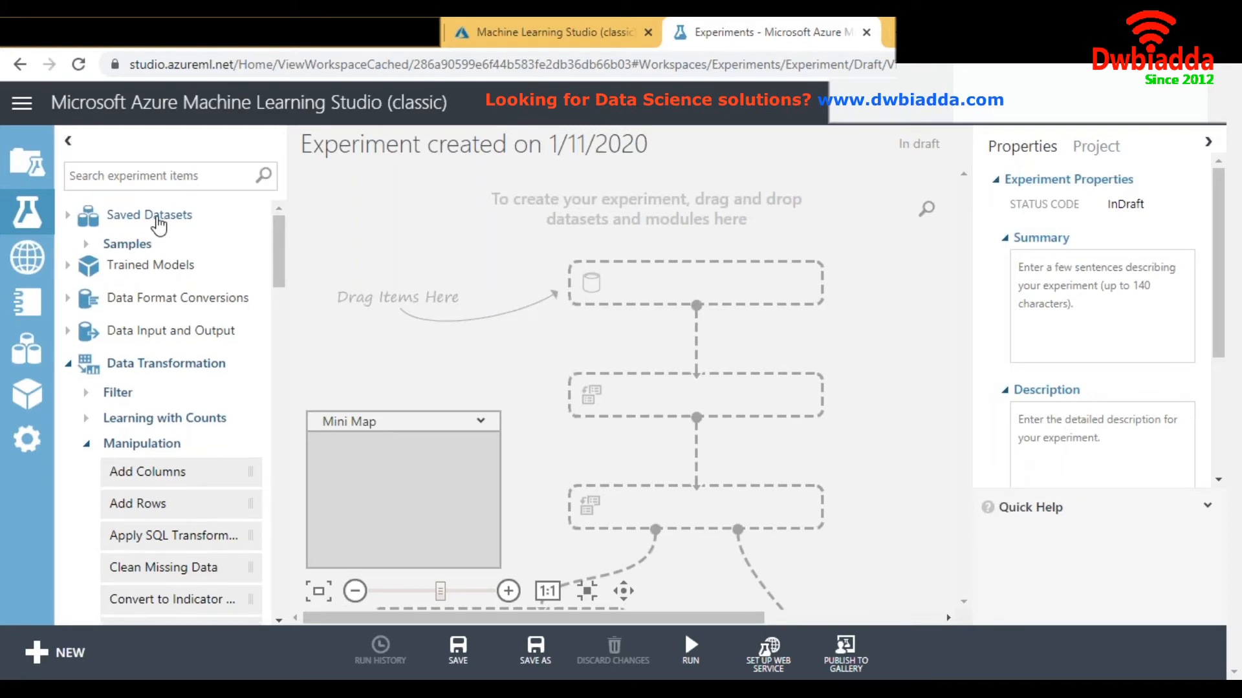
# Browse the sample Saved Datasets in a widened module palette and expand the Data Input and Output group
pyautogui.click(72, 218)
pyautogui.click(72, 217)
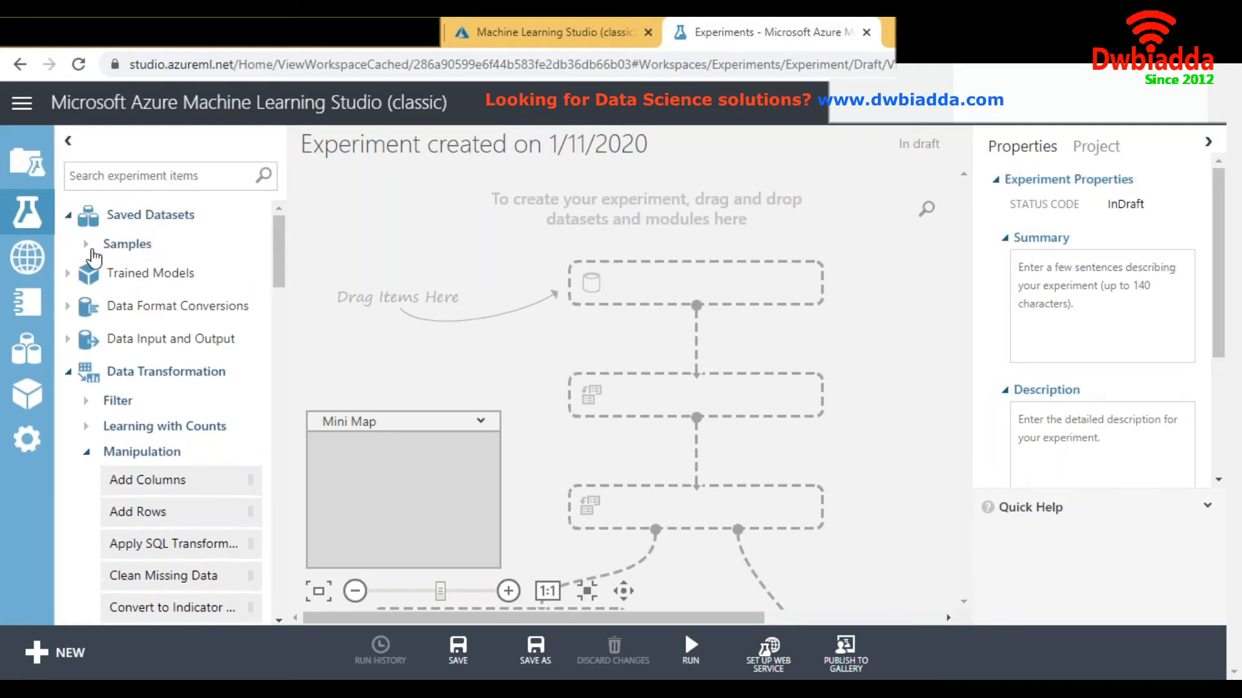
pyautogui.rightClick(107, 256)
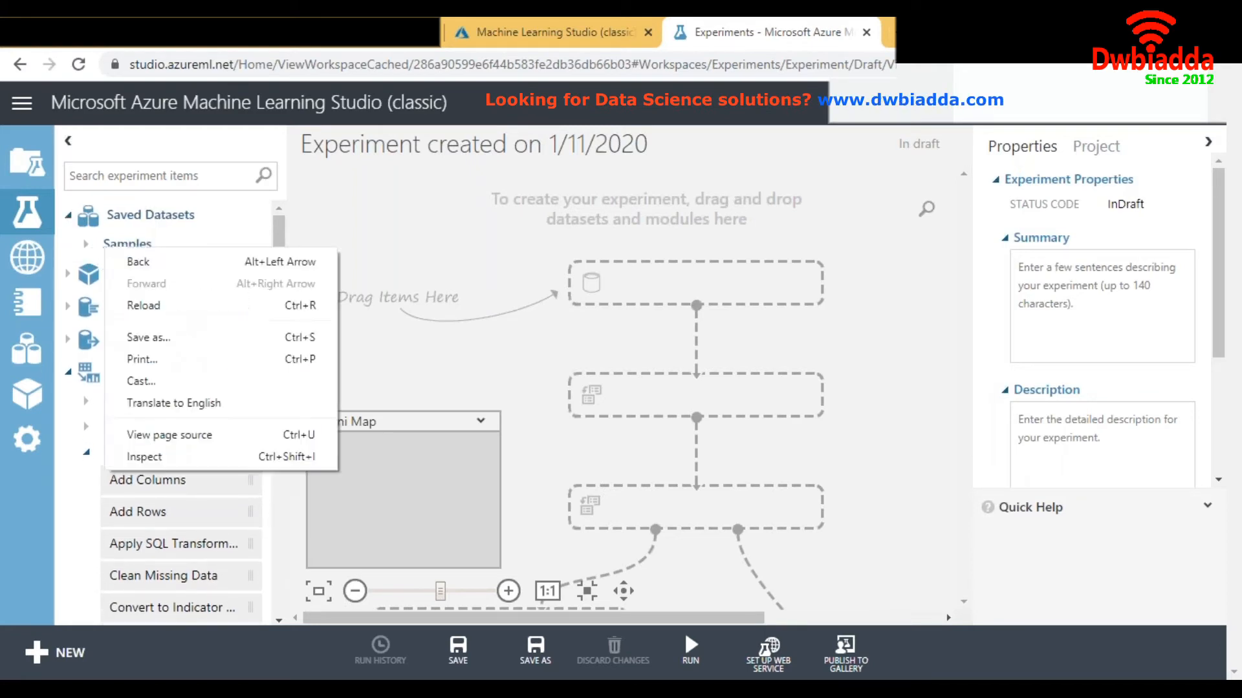
pyautogui.click(91, 249)
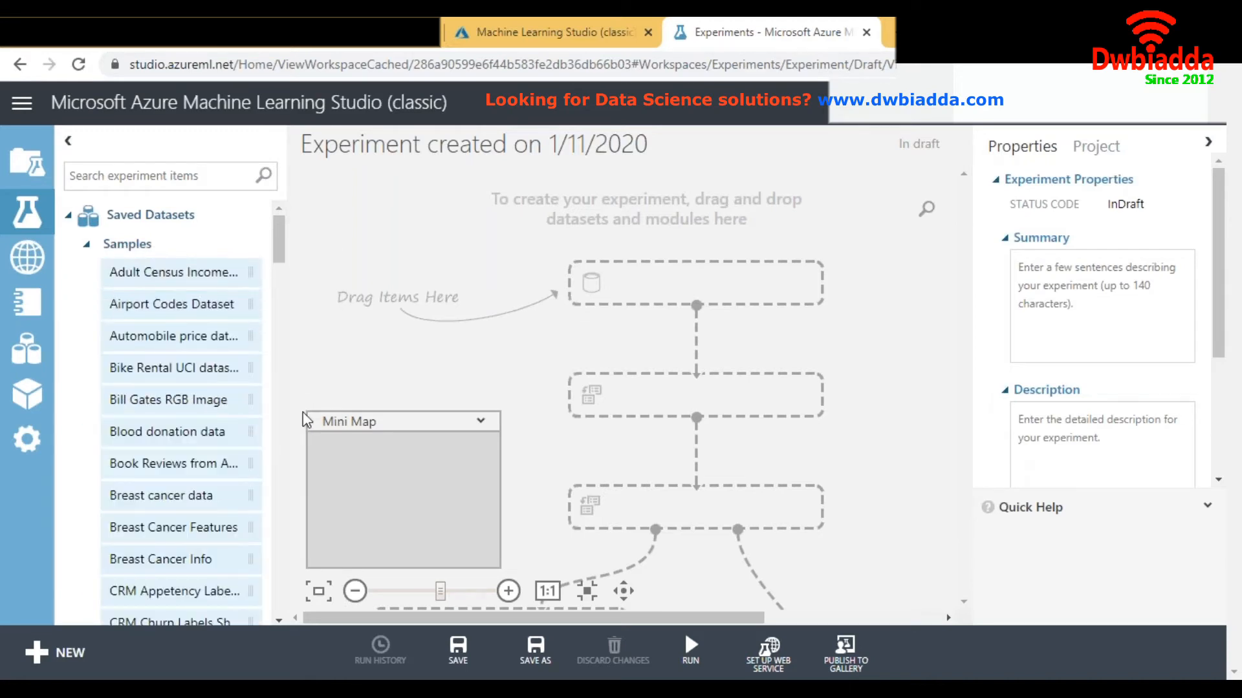
pyautogui.moveTo(289, 413); pyautogui.dragTo(420, 414)
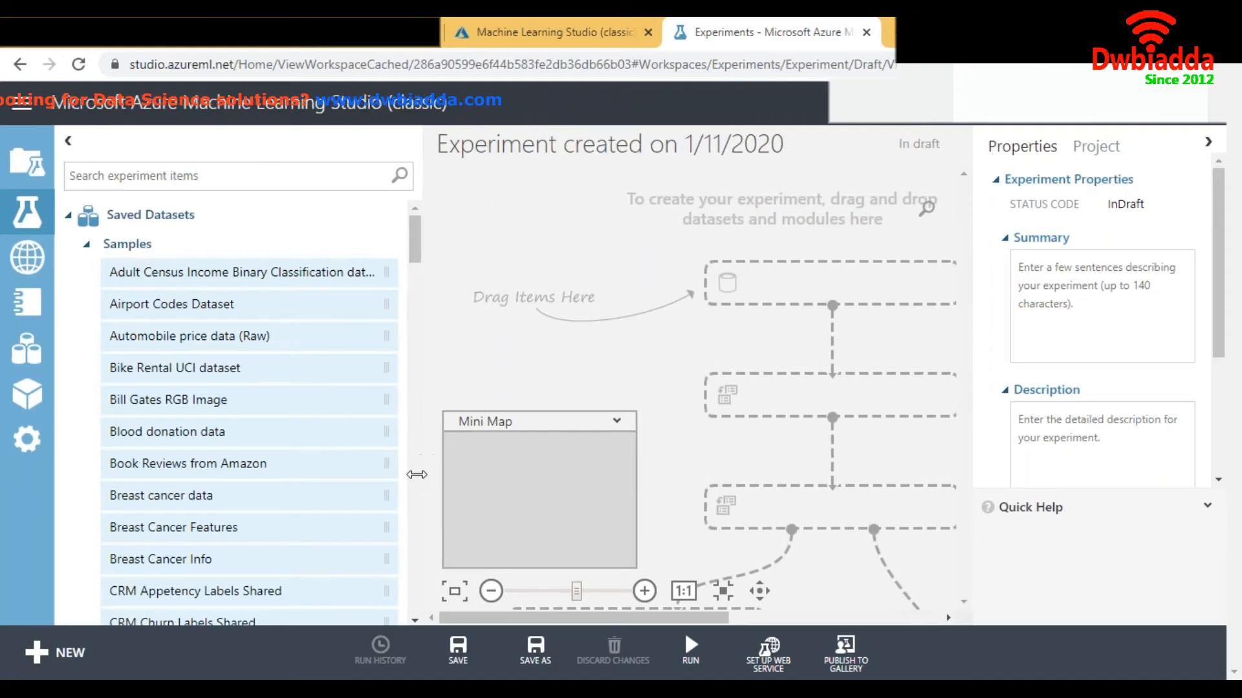
pyautogui.scroll(-5, 420, 485)
pyautogui.scroll(-10, 421, 485)
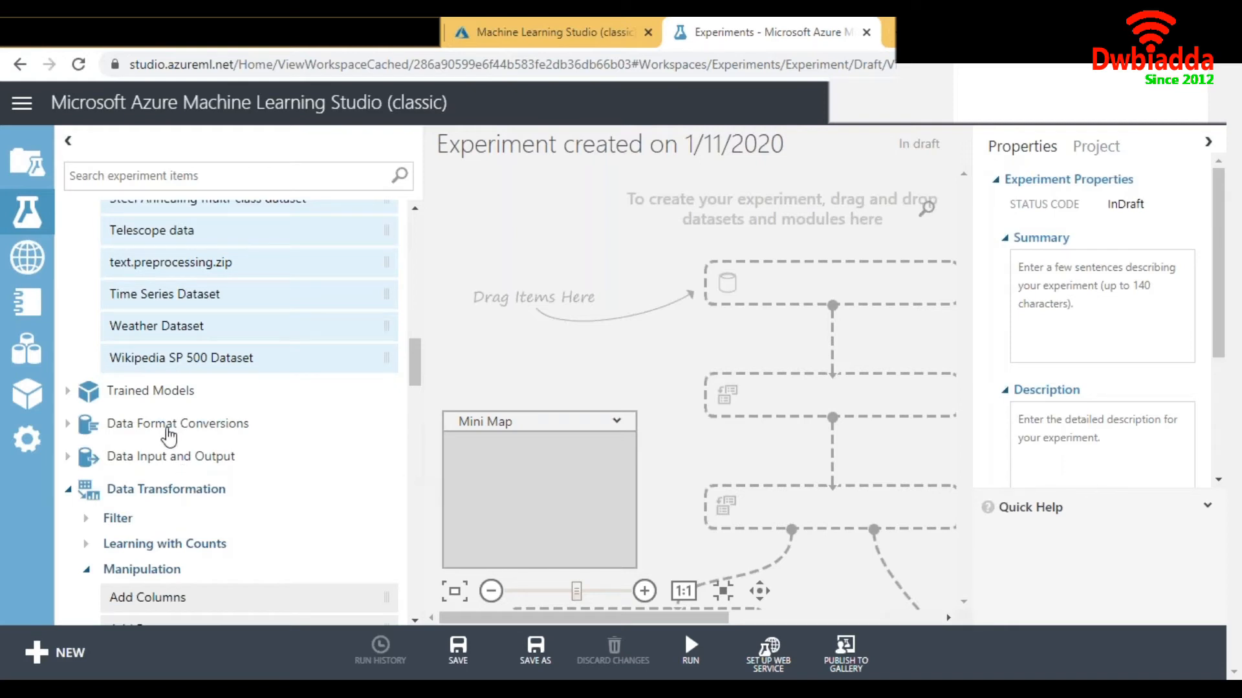
pyautogui.click(187, 456)
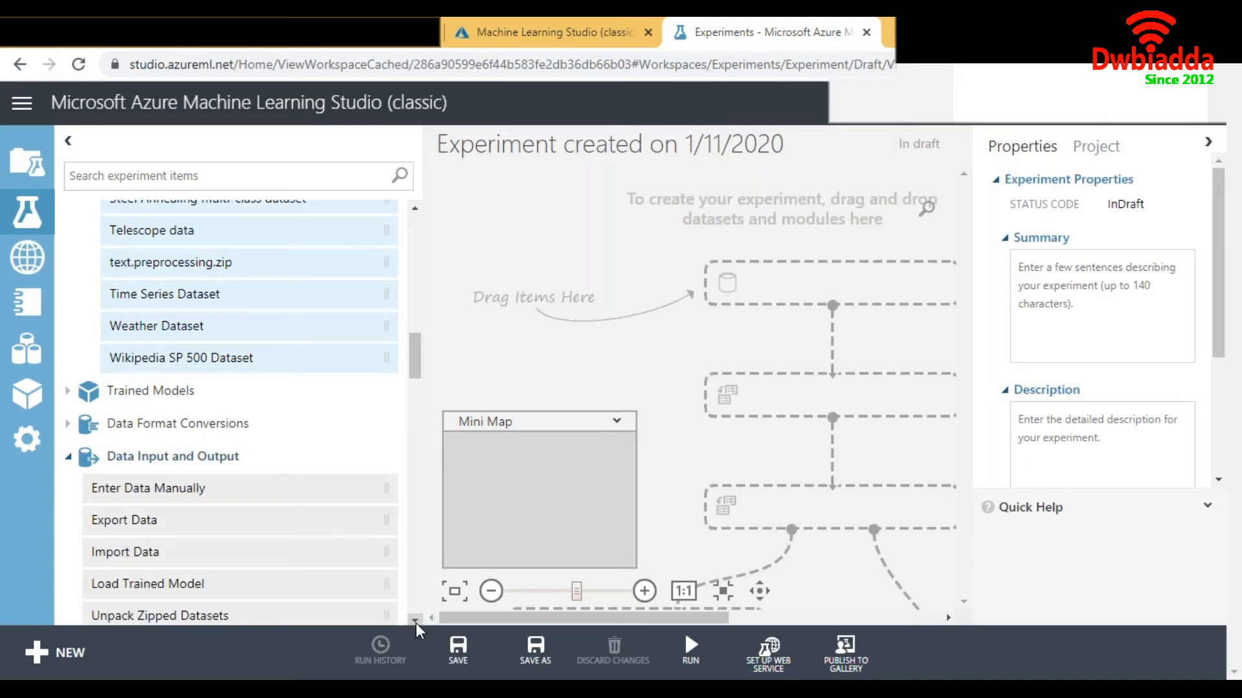
pyautogui.scroll(-3, 417, 622)
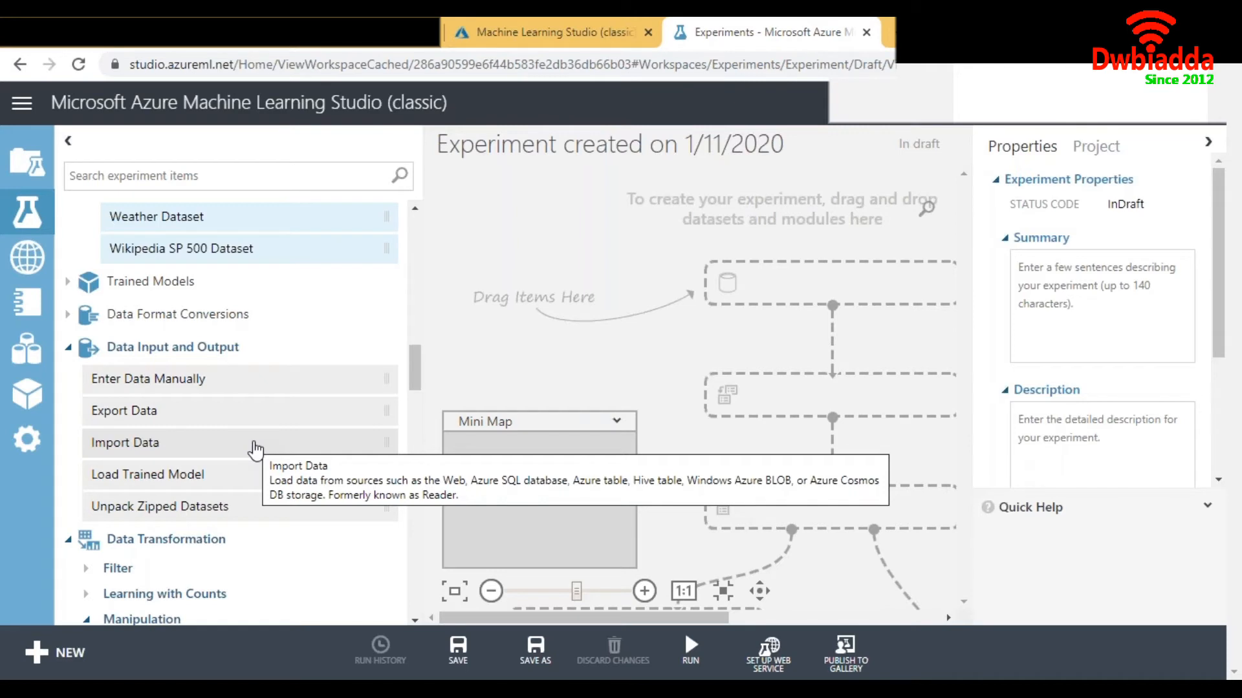
# Add an Enter Data Manually module to the canvas and examine its dataset and notebook options
pyautogui.click(238, 390)
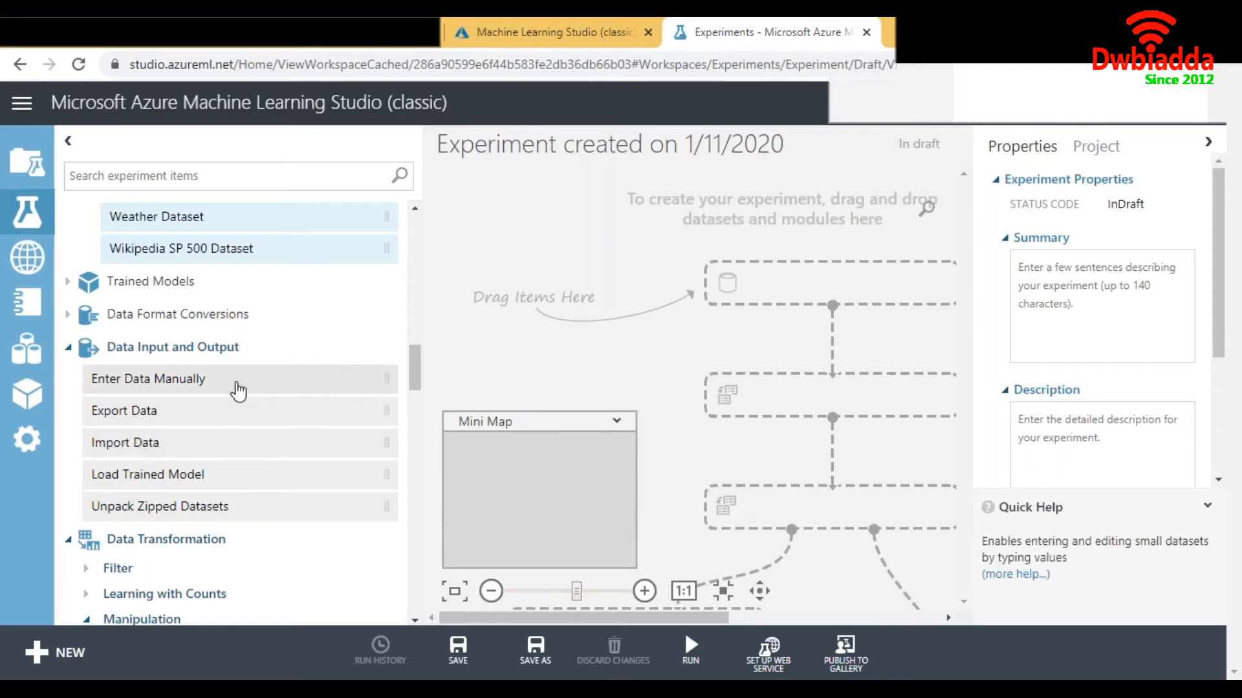
pyautogui.doubleClick(173, 381)
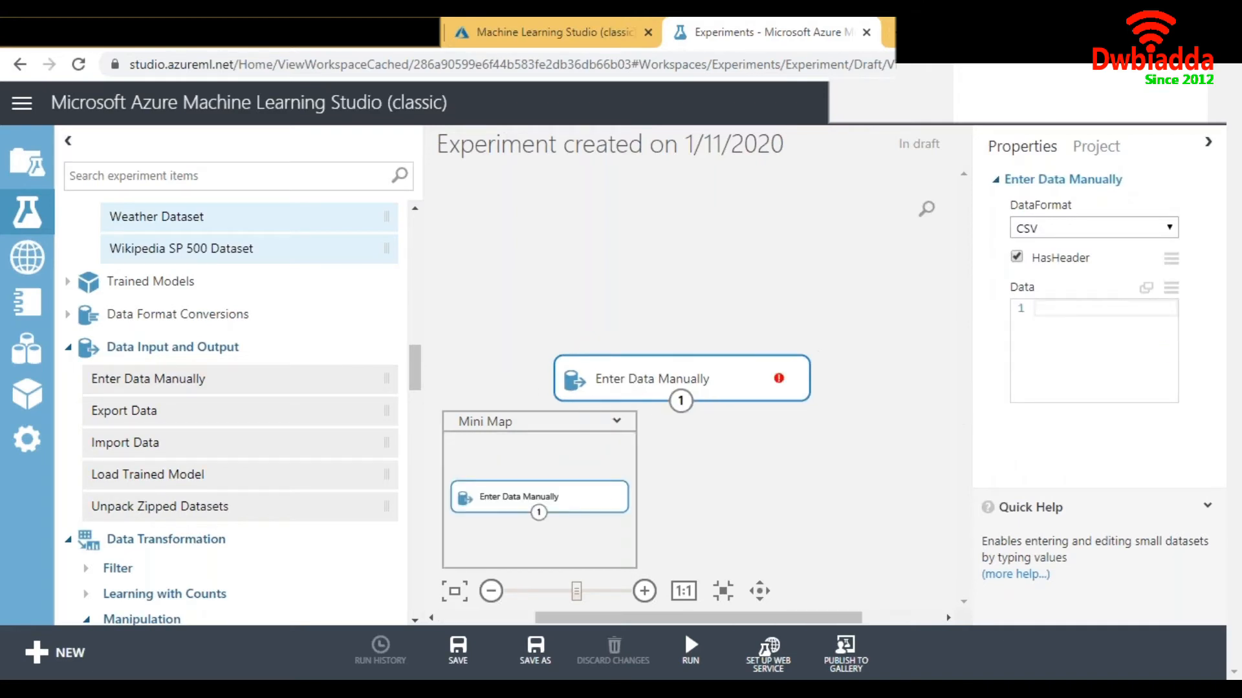
pyautogui.rightClick(655, 382)
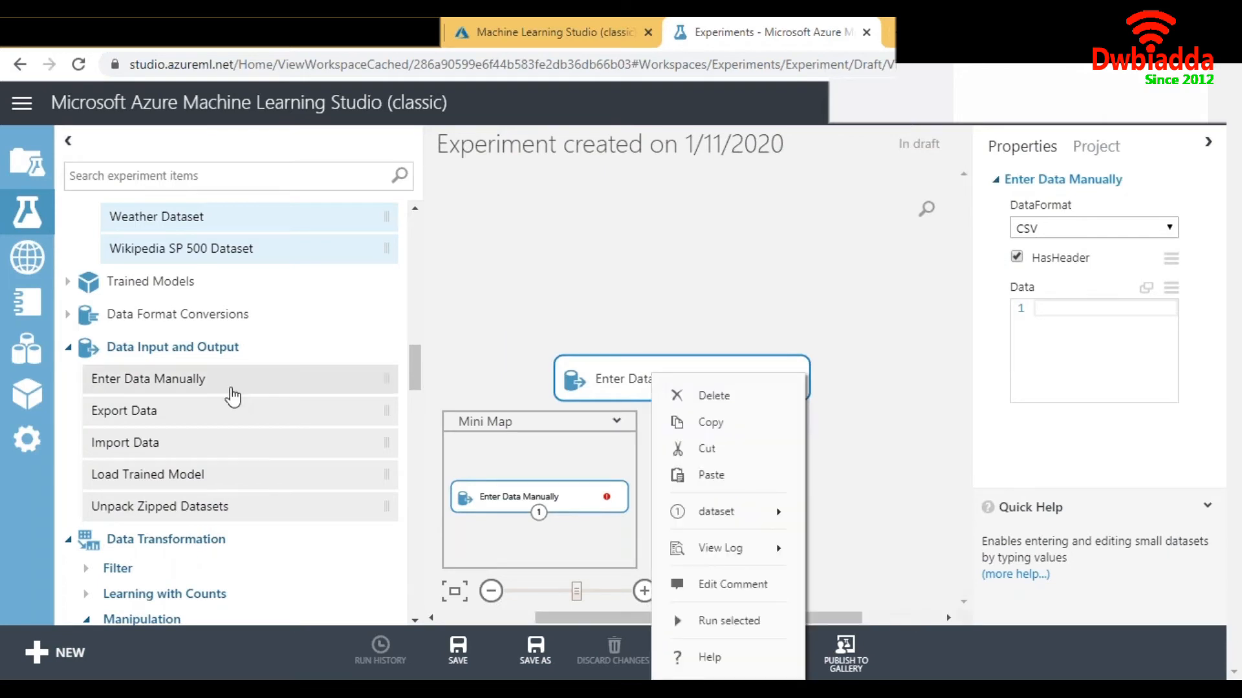
pyautogui.click(612, 386)
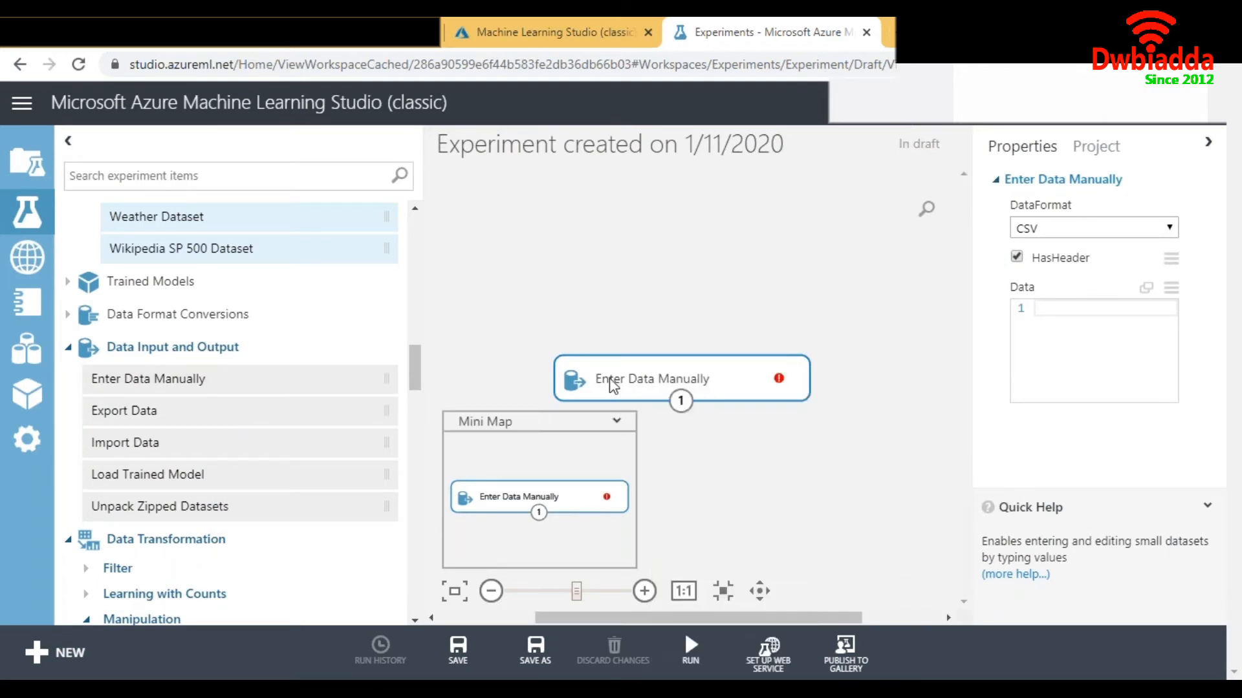
pyautogui.rightClick(613, 386)
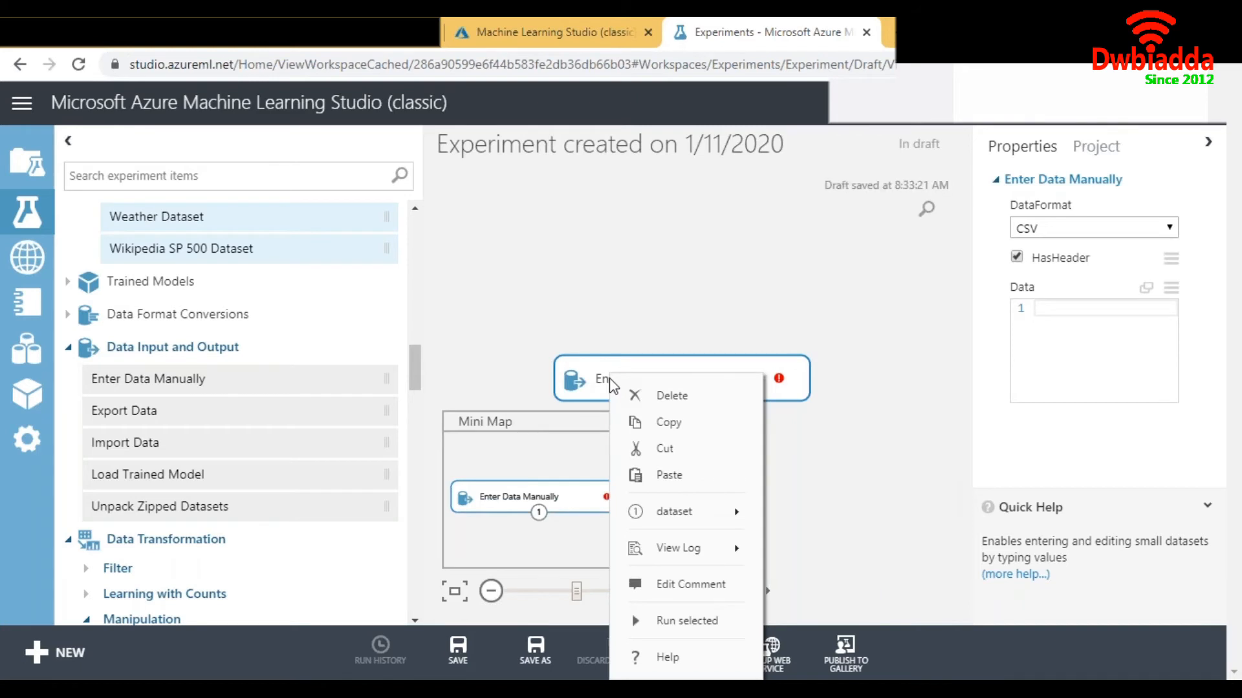
pyautogui.moveTo(739, 516)
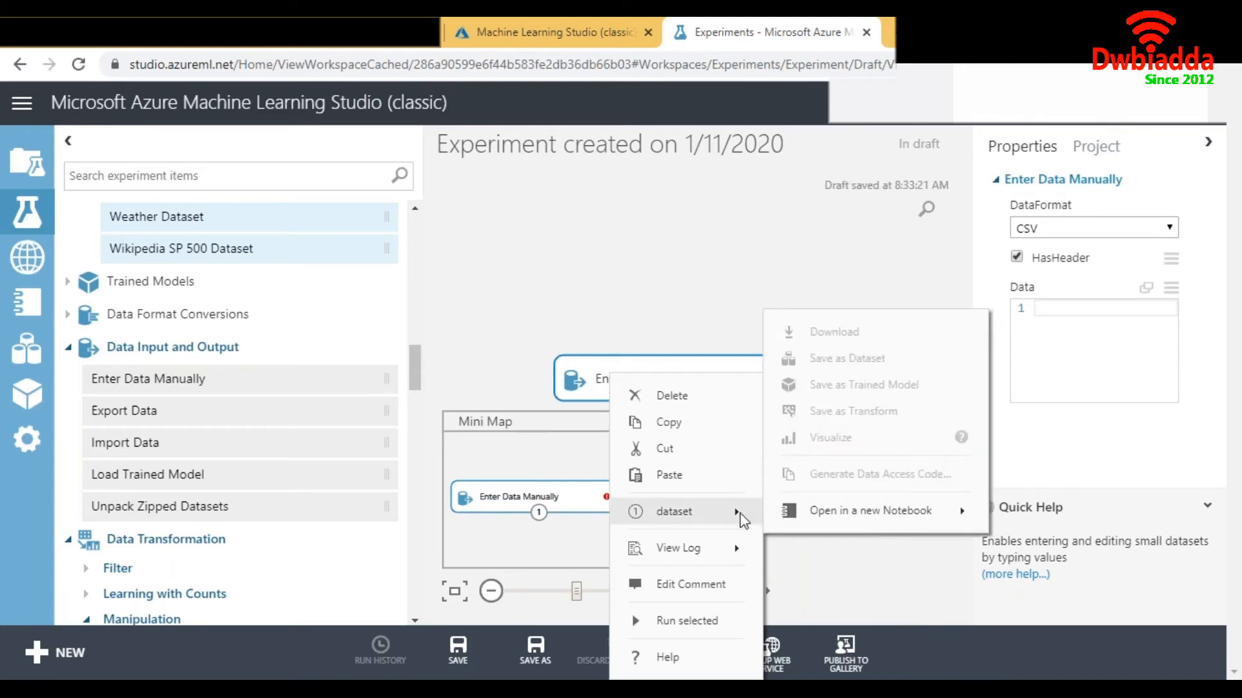
pyautogui.moveTo(859, 517)
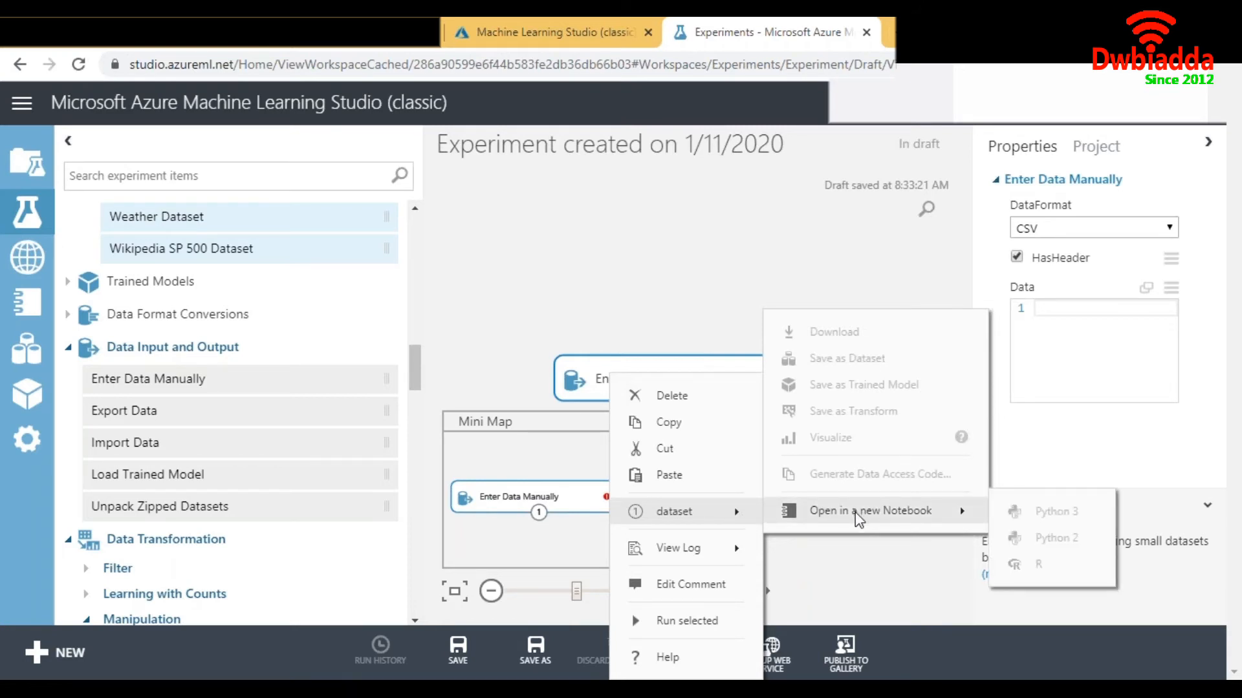
# Add an Export Data module to the canvas and place it below the Enter Data Manually module
pyautogui.click(285, 417)
pyautogui.moveTo(285, 417); pyautogui.dragTo(664, 390)
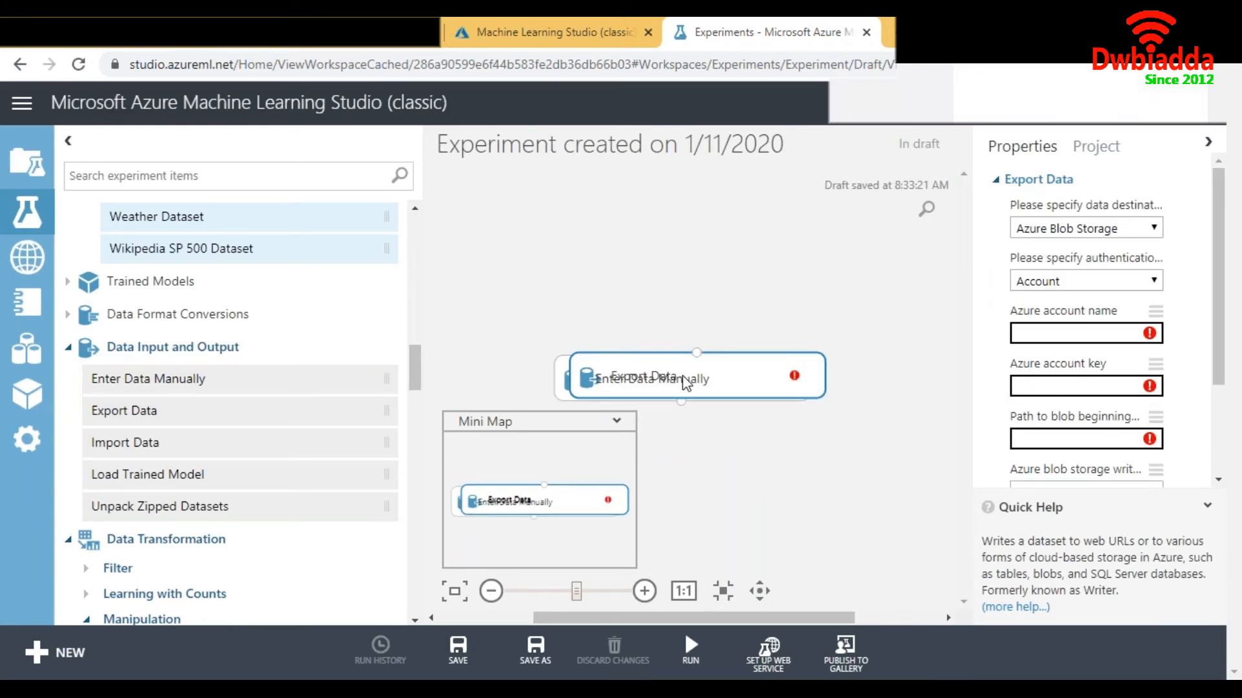
pyautogui.moveTo(685, 384); pyautogui.dragTo(761, 443)
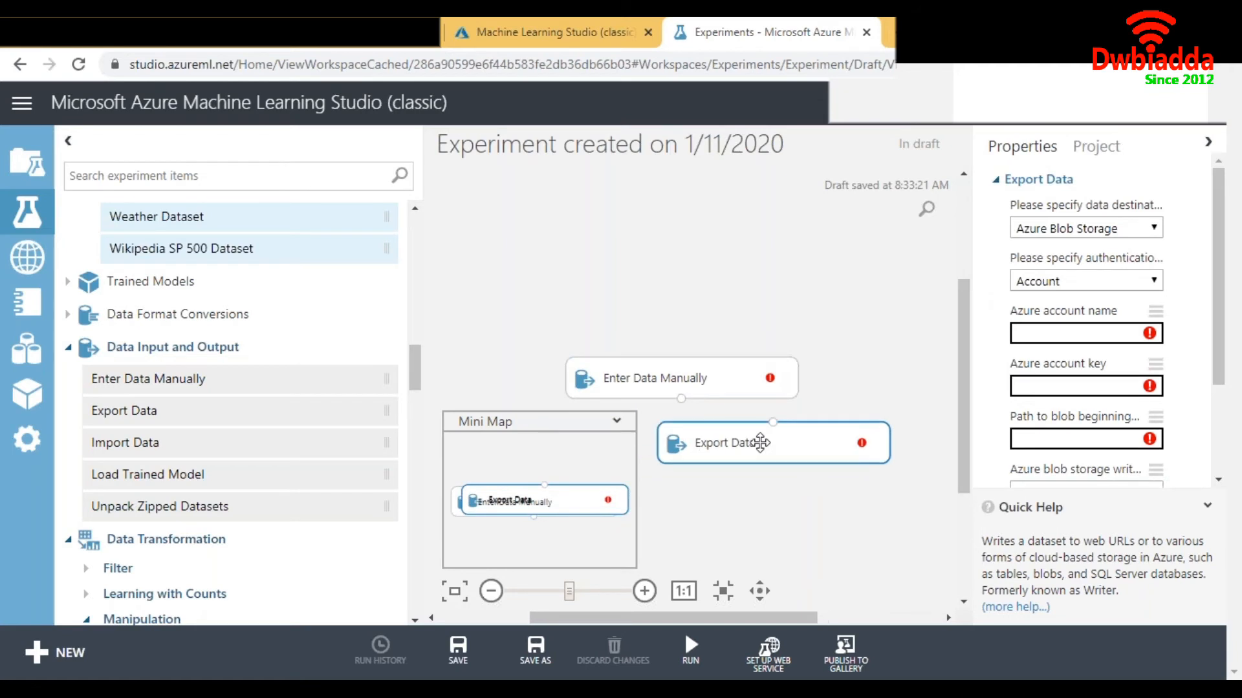
# Delete the Export Data and Enter Data Manually modules from the canvas
pyautogui.rightClick(763, 448)
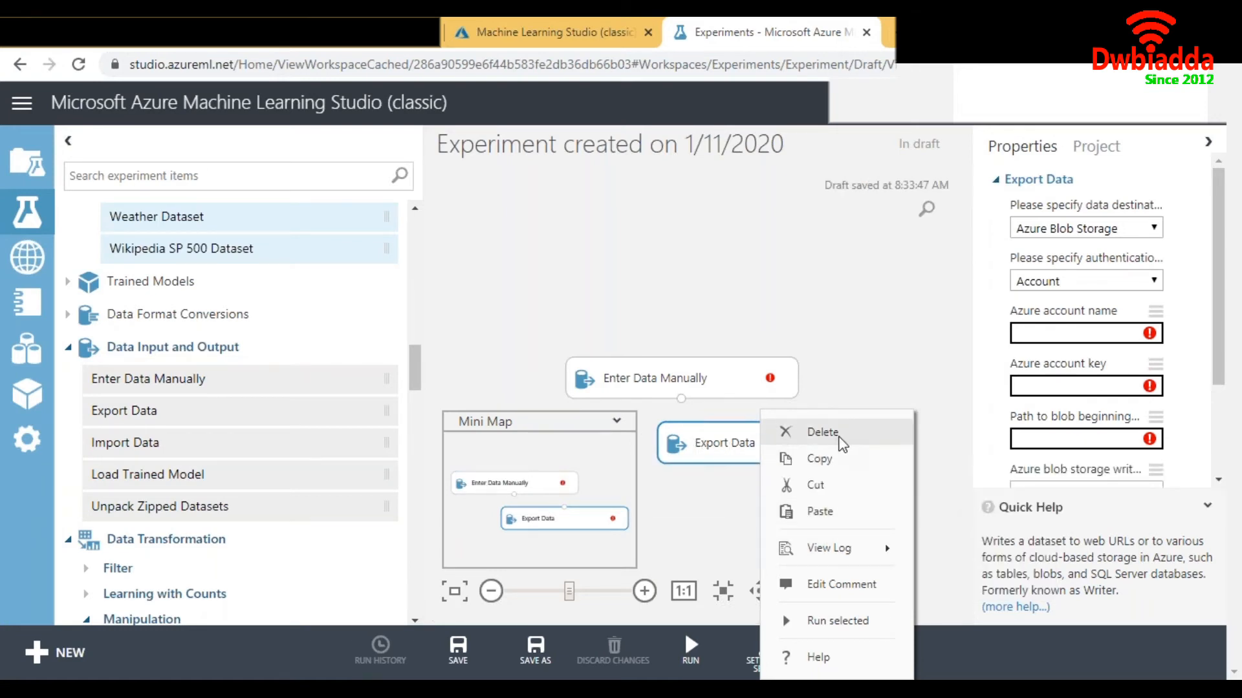
pyautogui.click(822, 432)
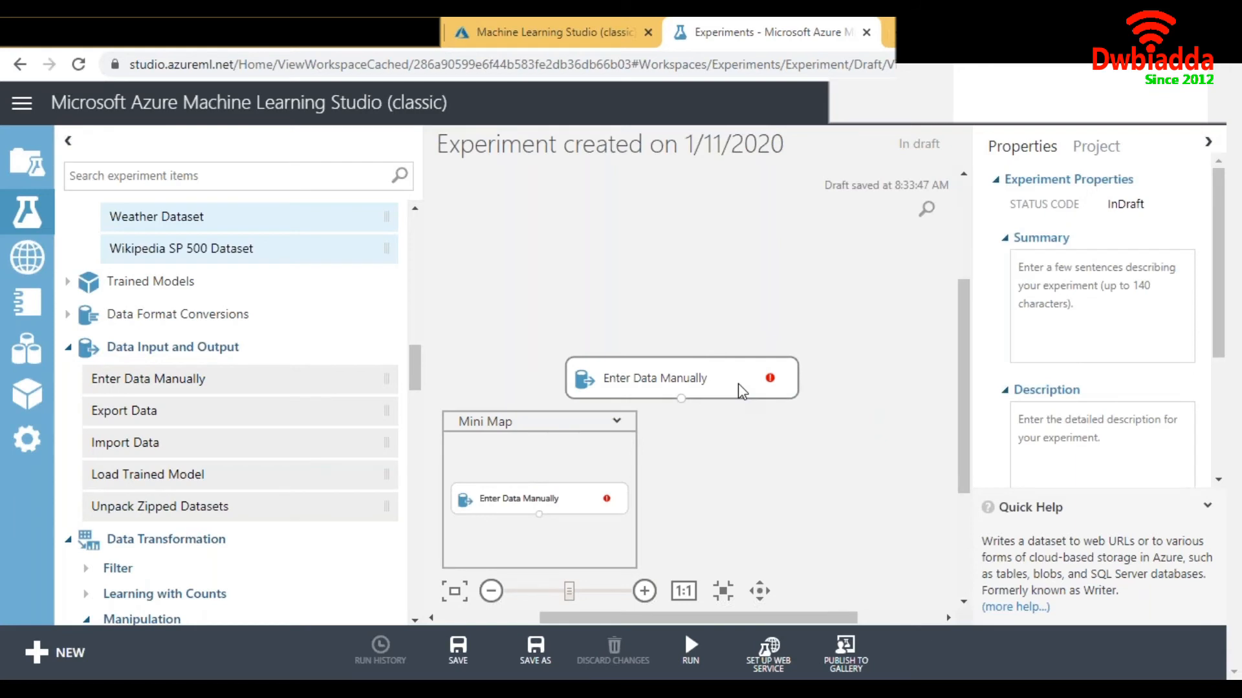
pyautogui.rightClick(742, 391)
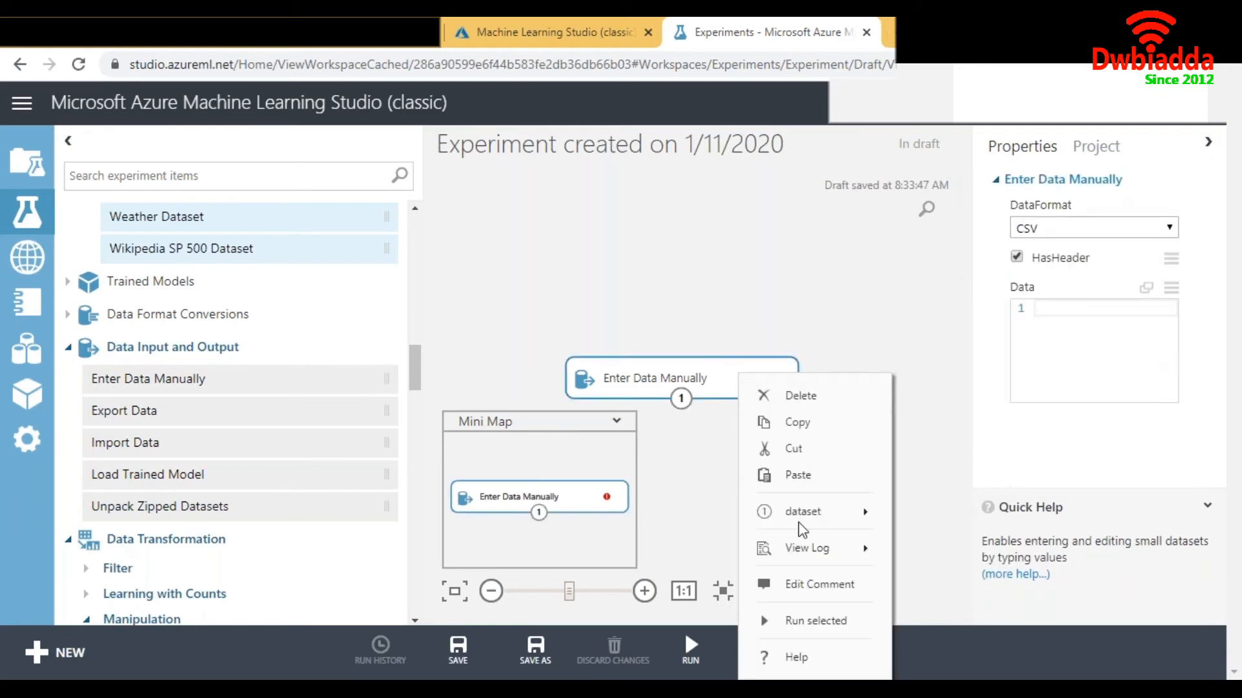
pyautogui.click(792, 398)
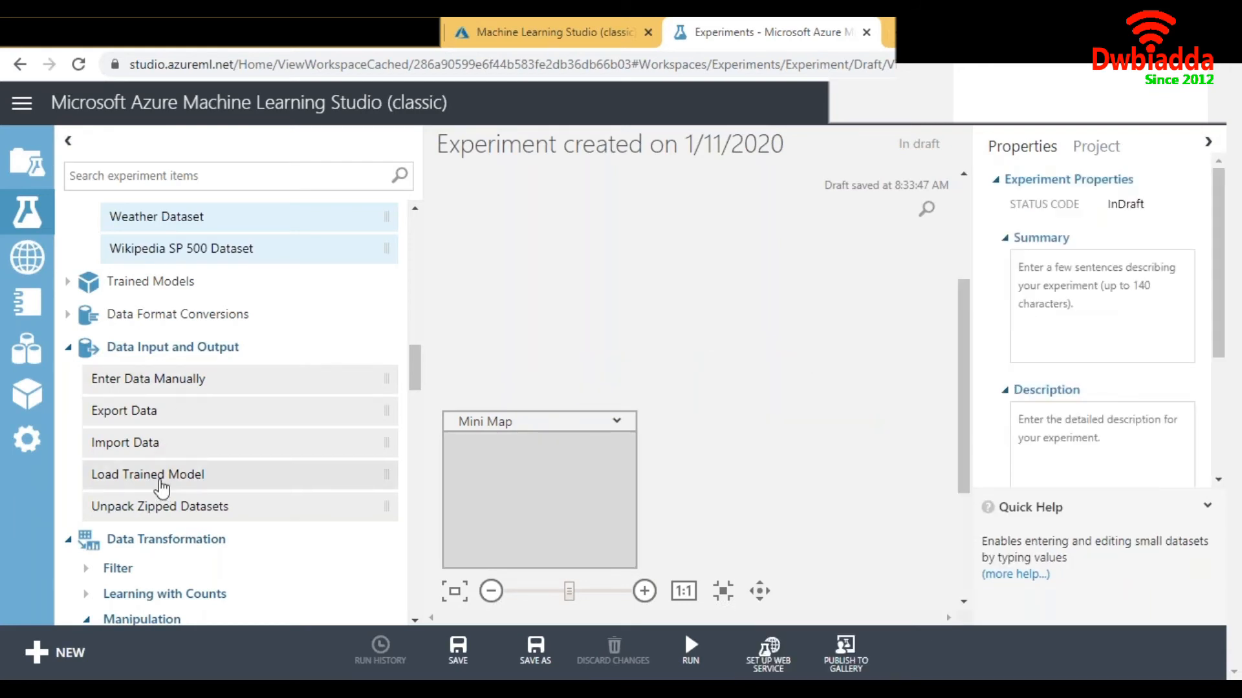
# Add an Import Data module to the canvas and examine its available actions, including the Results dataset options
pyautogui.click(230, 450)
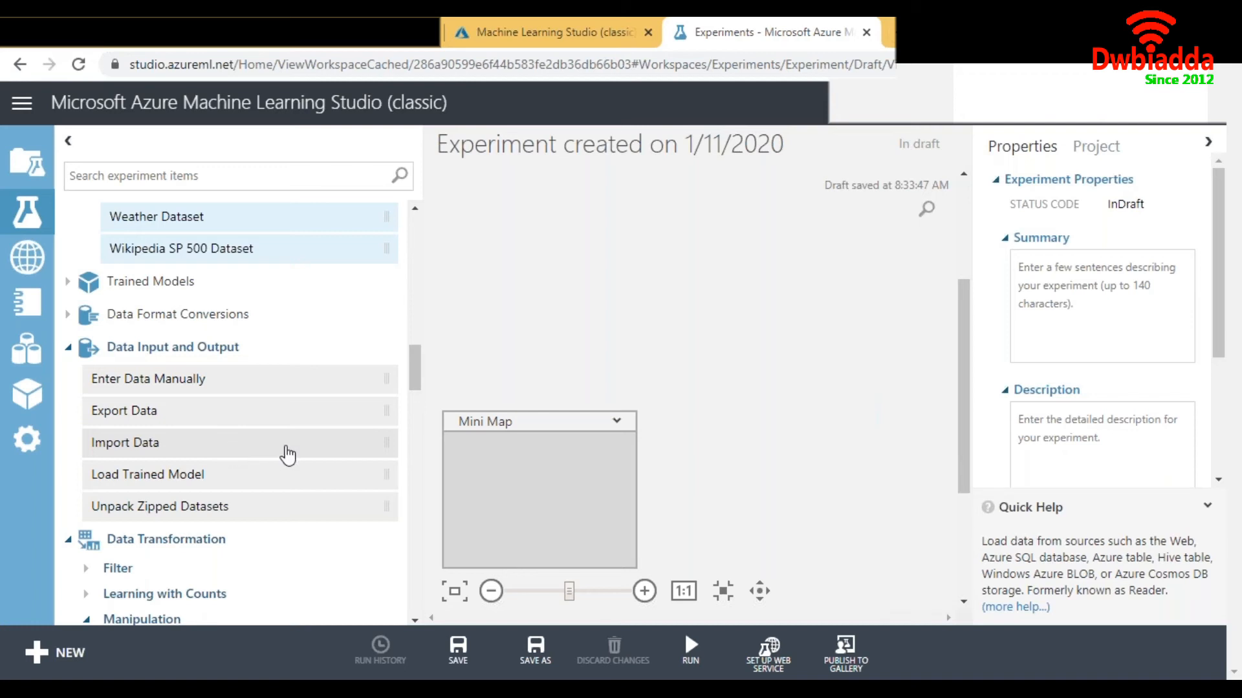
pyautogui.moveTo(300, 452); pyautogui.dragTo(685, 374)
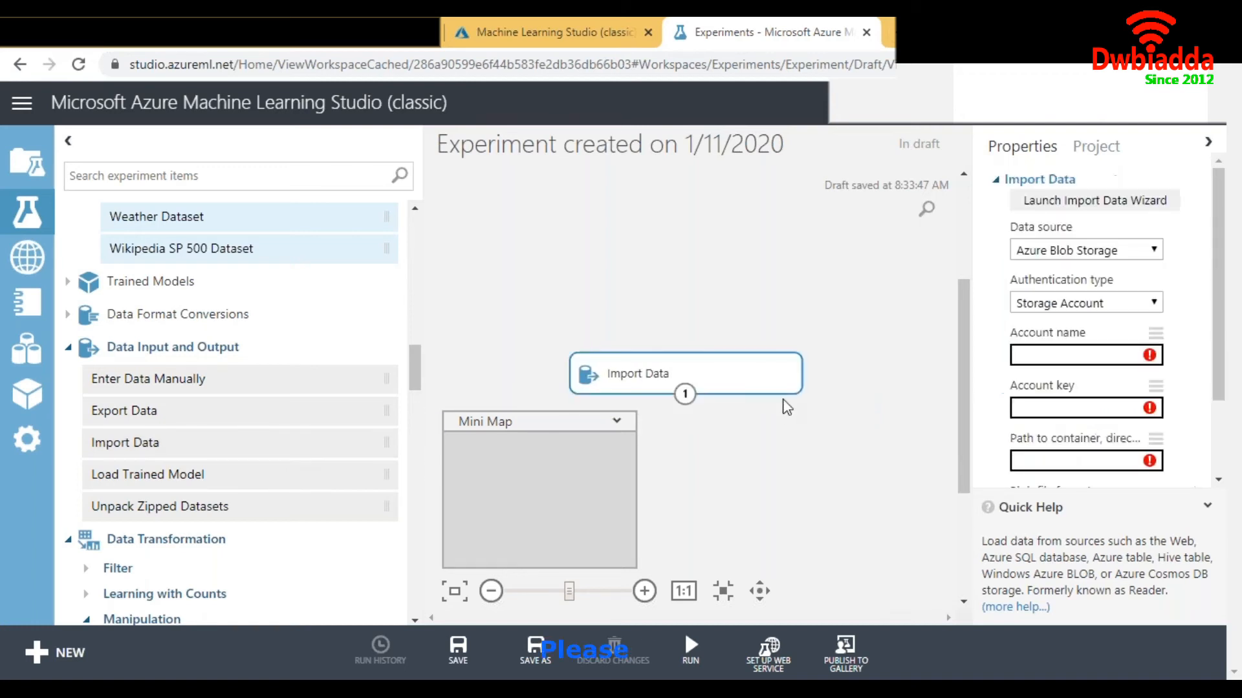
pyautogui.doubleClick(716, 378)
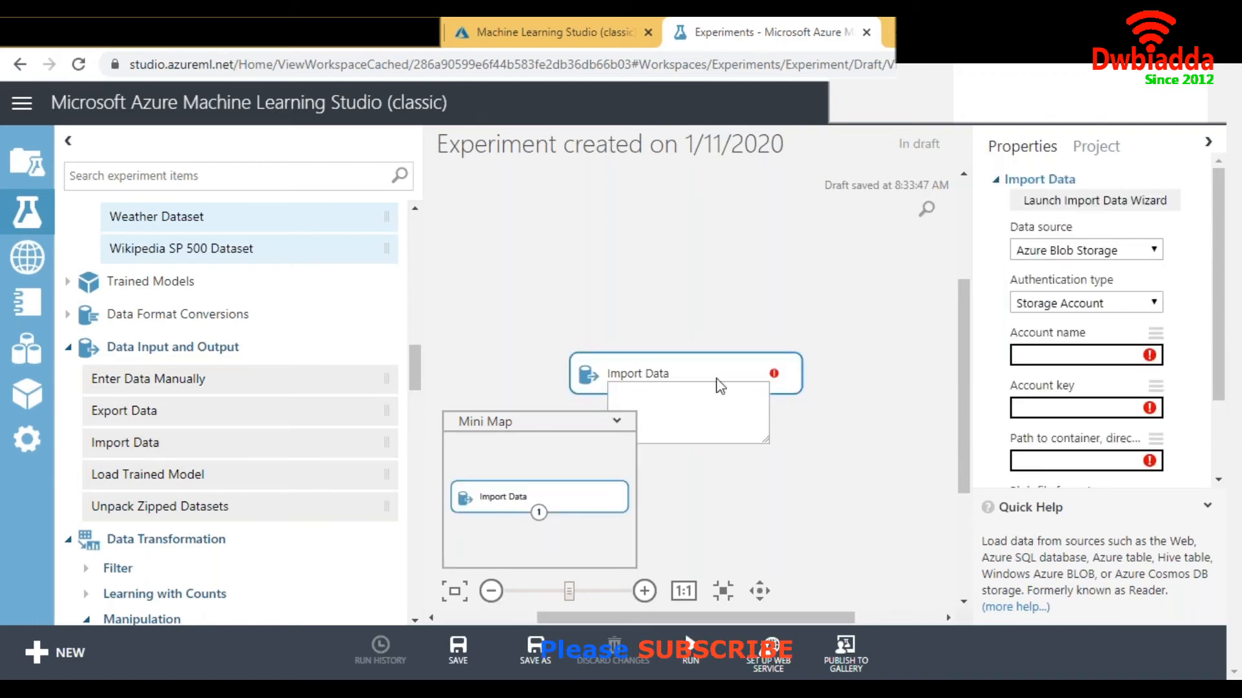
pyautogui.click(799, 403)
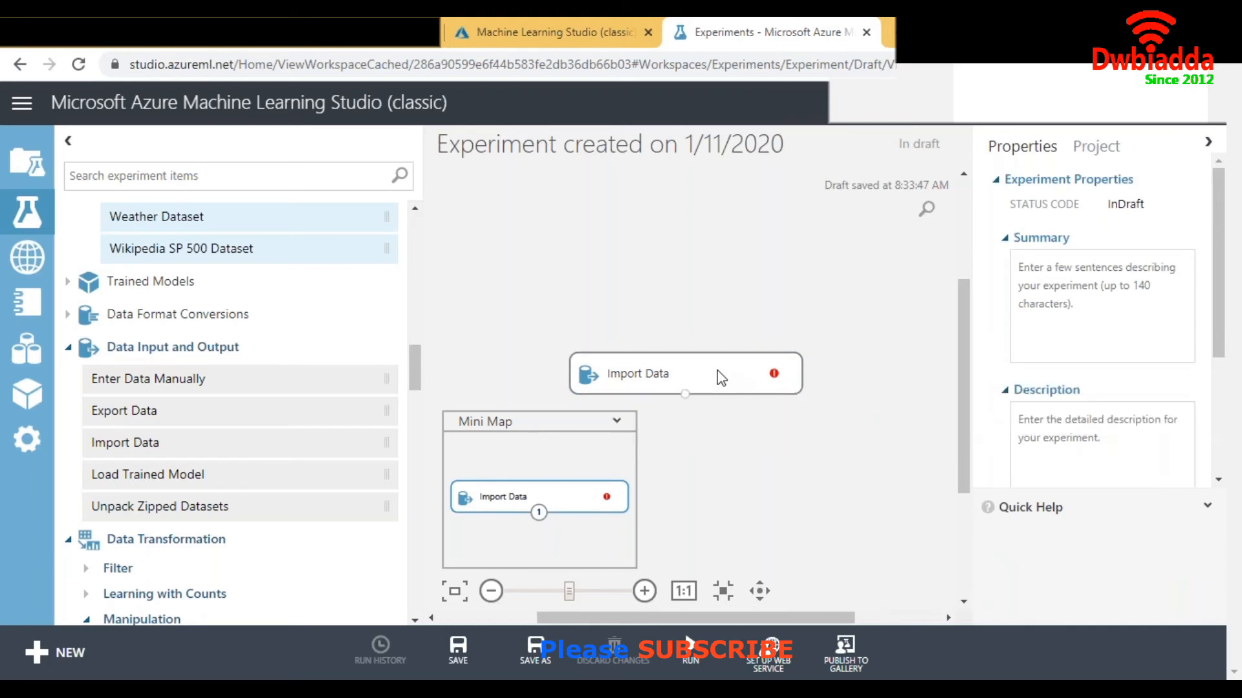
pyautogui.rightClick(721, 379)
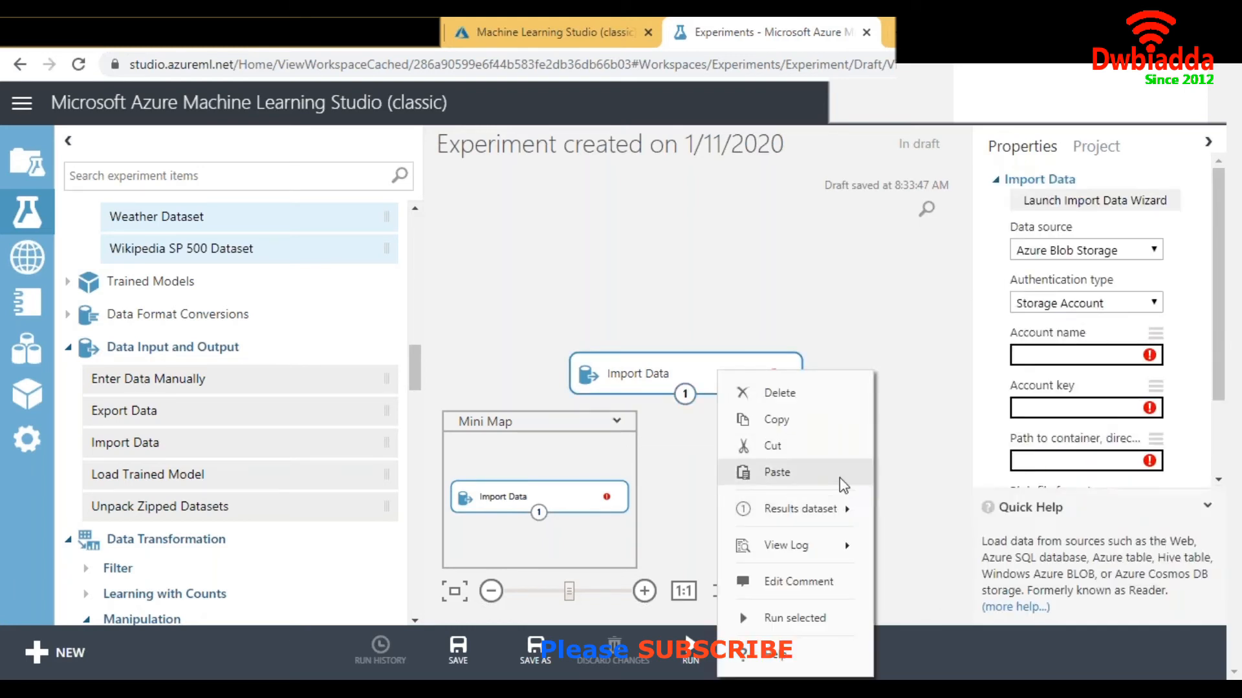
pyautogui.moveTo(862, 521)
pyautogui.moveTo(897, 511)
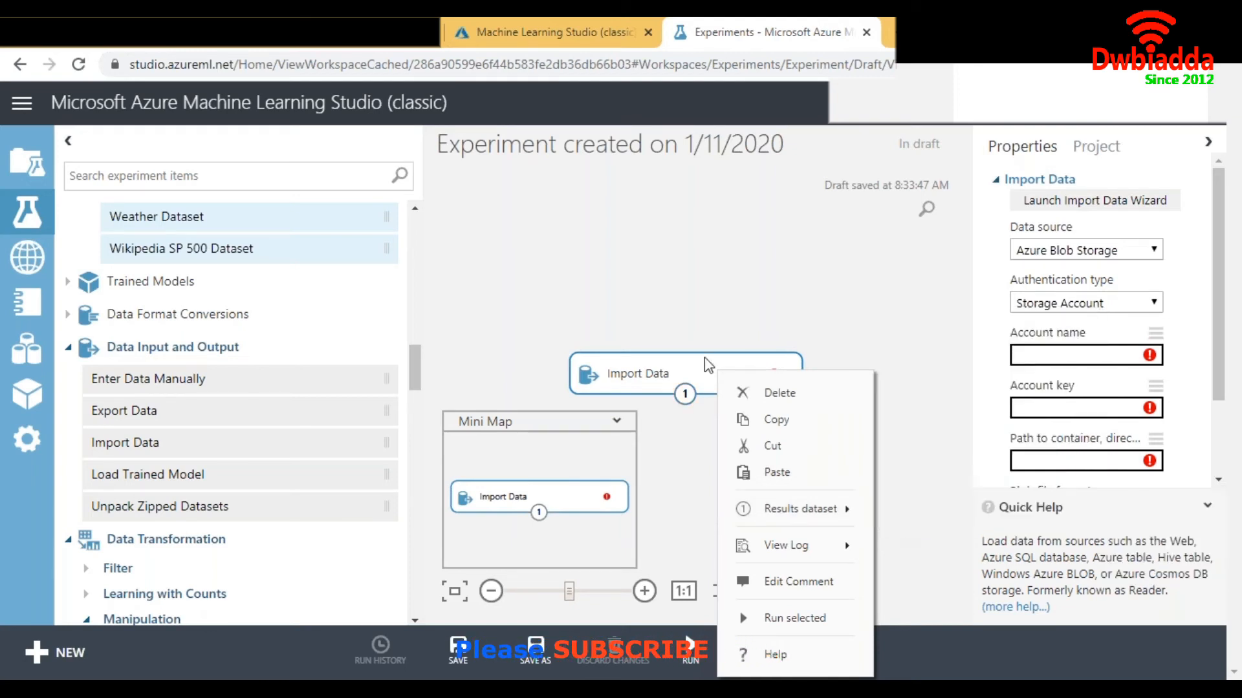
# Delete the Import Data module from the canvas and view the quick help for Load Trained Model
pyautogui.rightClick(685, 372)
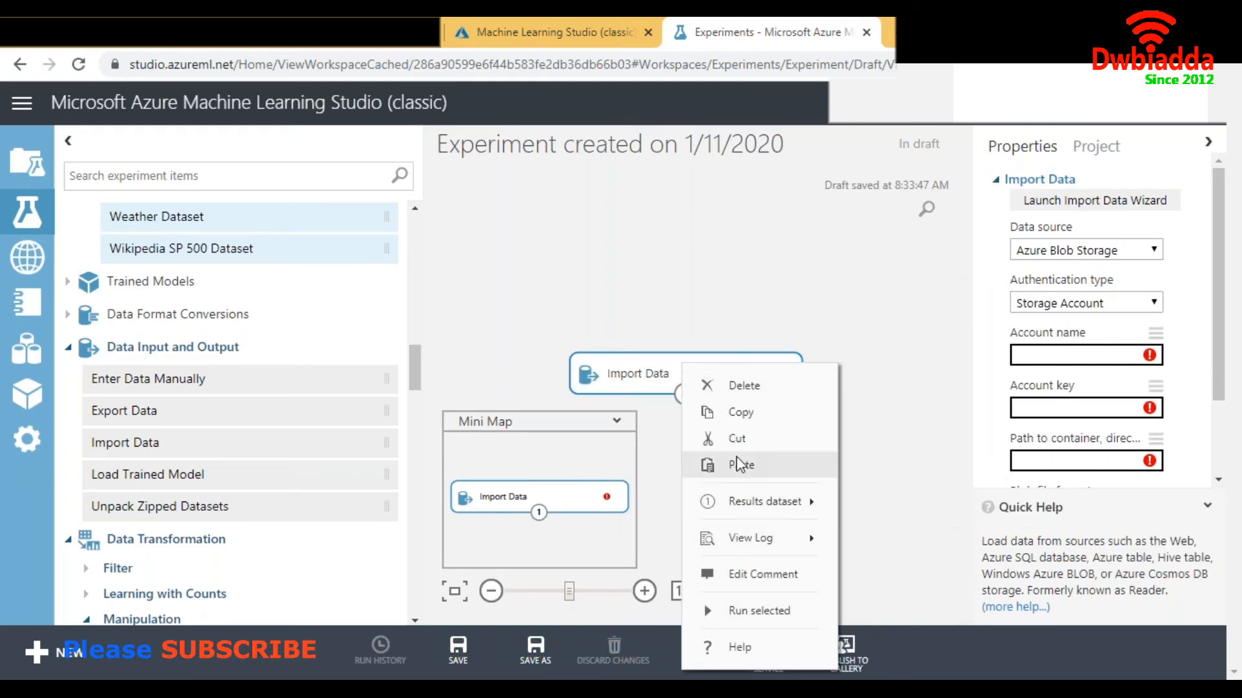
pyautogui.click(755, 394)
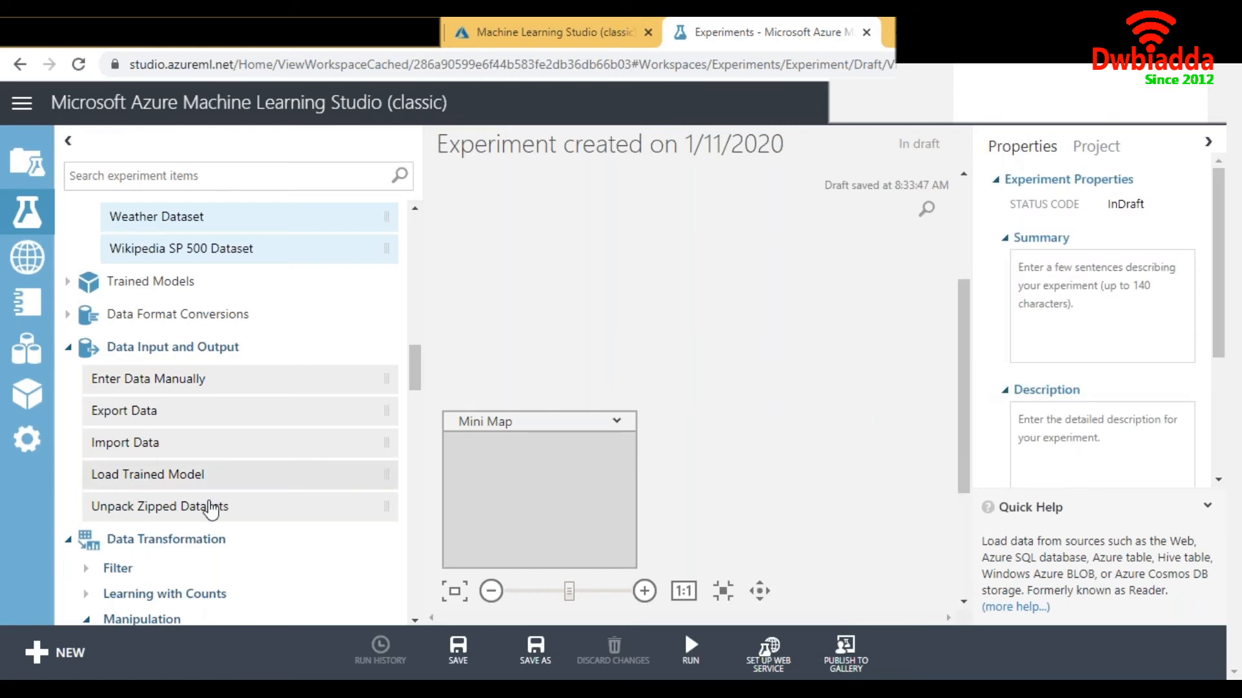
pyautogui.click(194, 491)
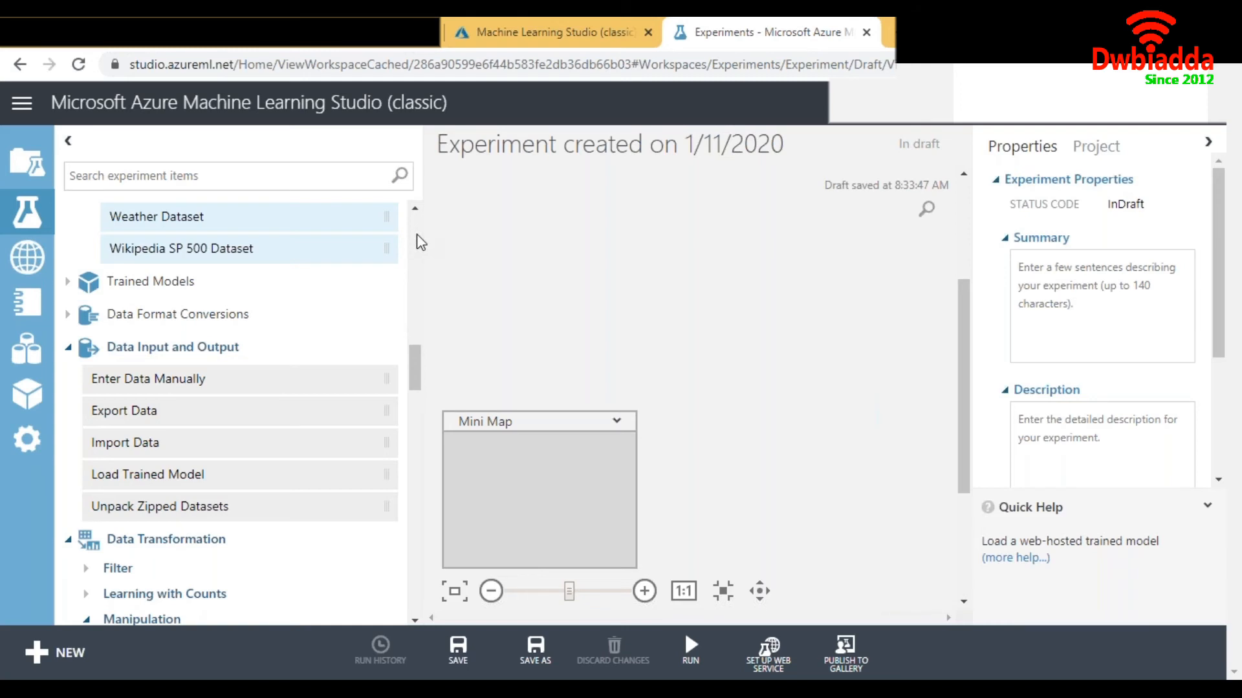
# Add the Automobile price data (Raw) sample dataset to the canvas and download its data
pyautogui.scroll(15, 421, 243)
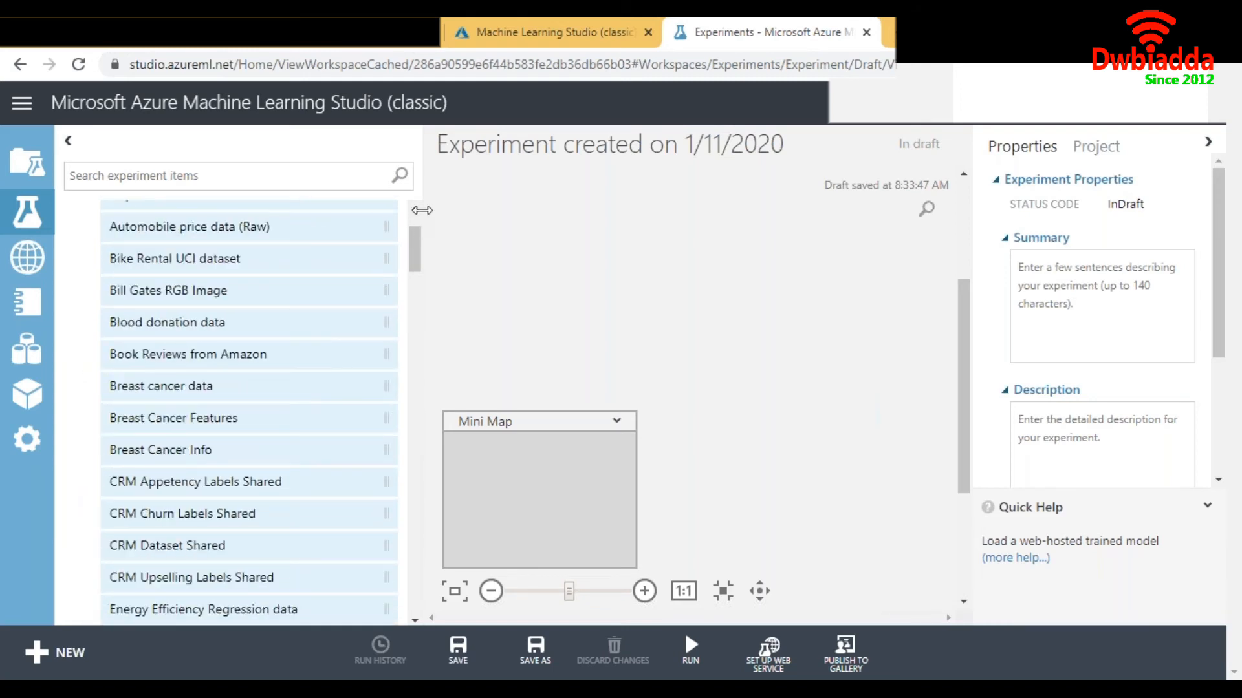
pyautogui.doubleClick(264, 230)
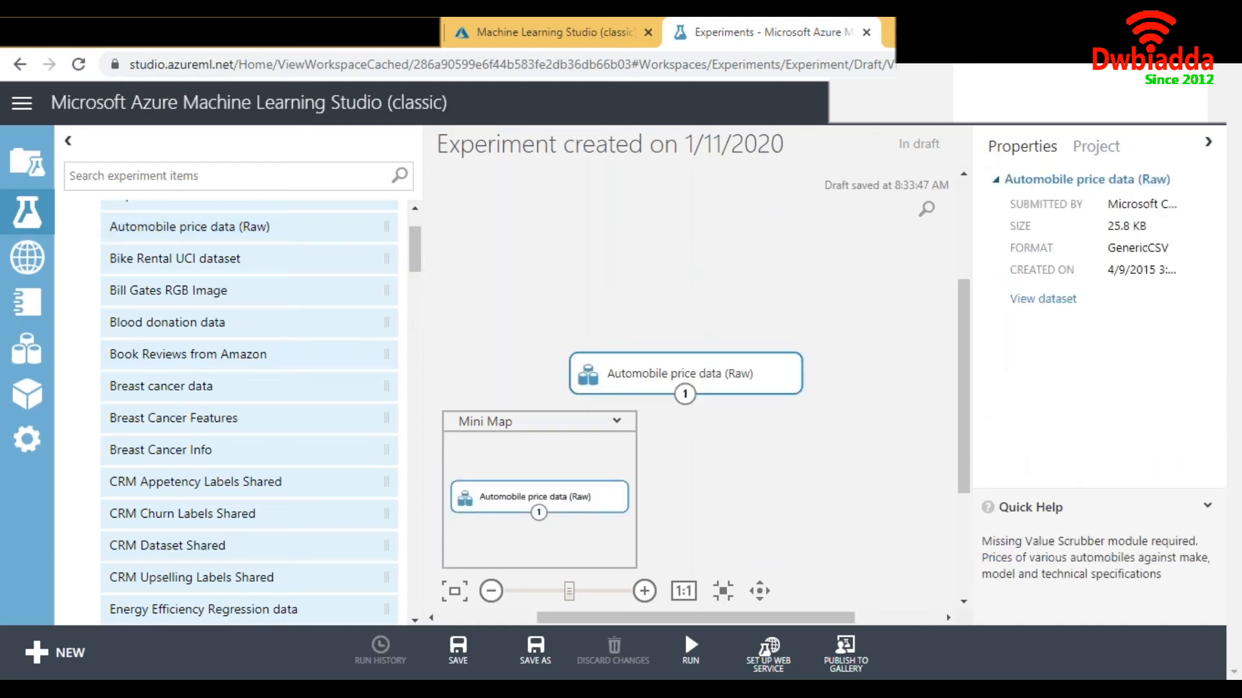
pyautogui.rightClick(706, 368)
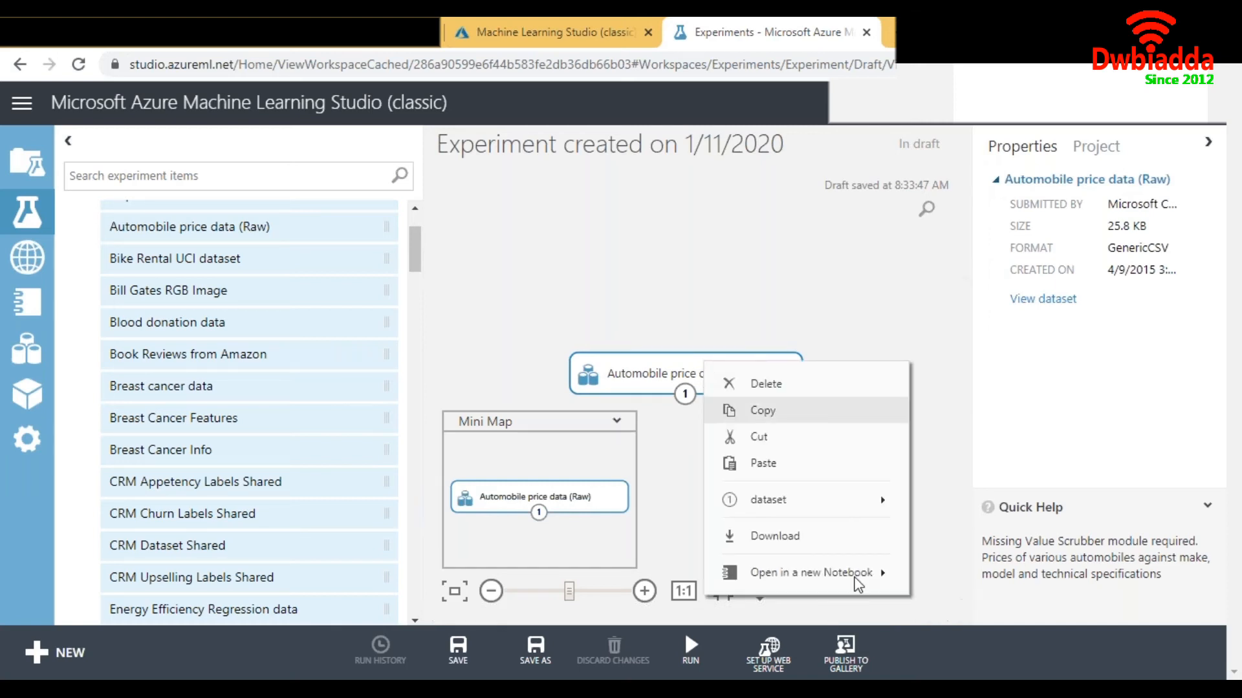
pyautogui.moveTo(808, 511)
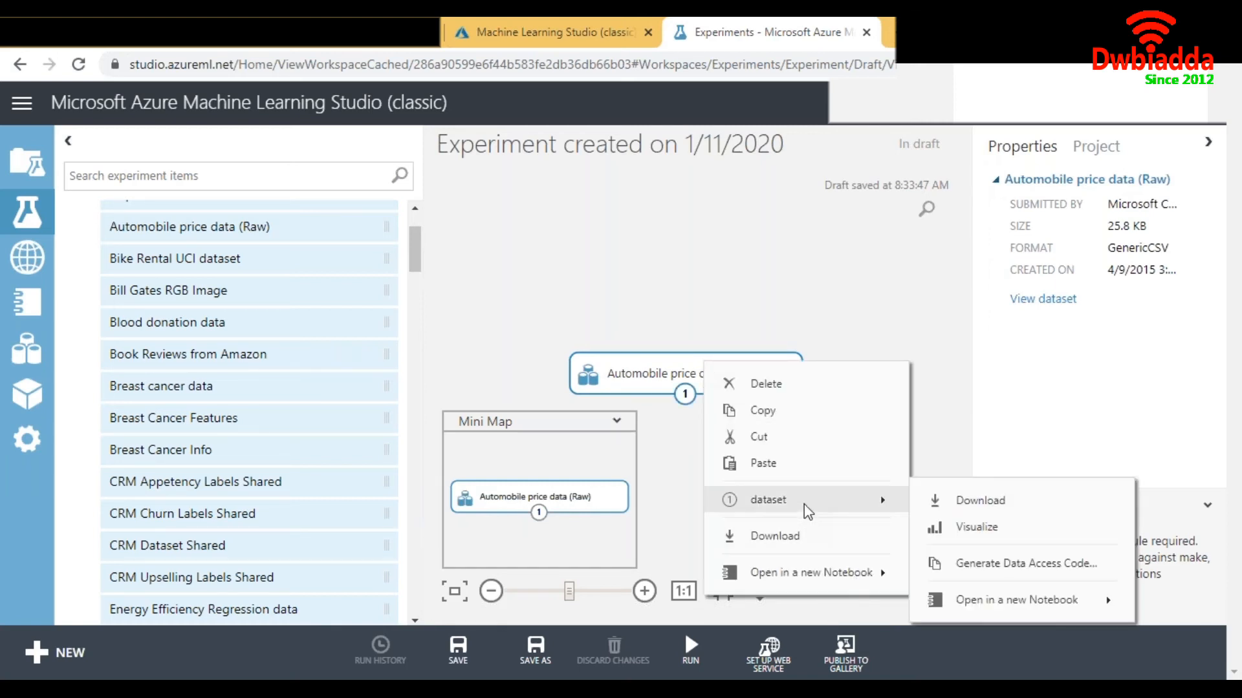
pyautogui.click(958, 508)
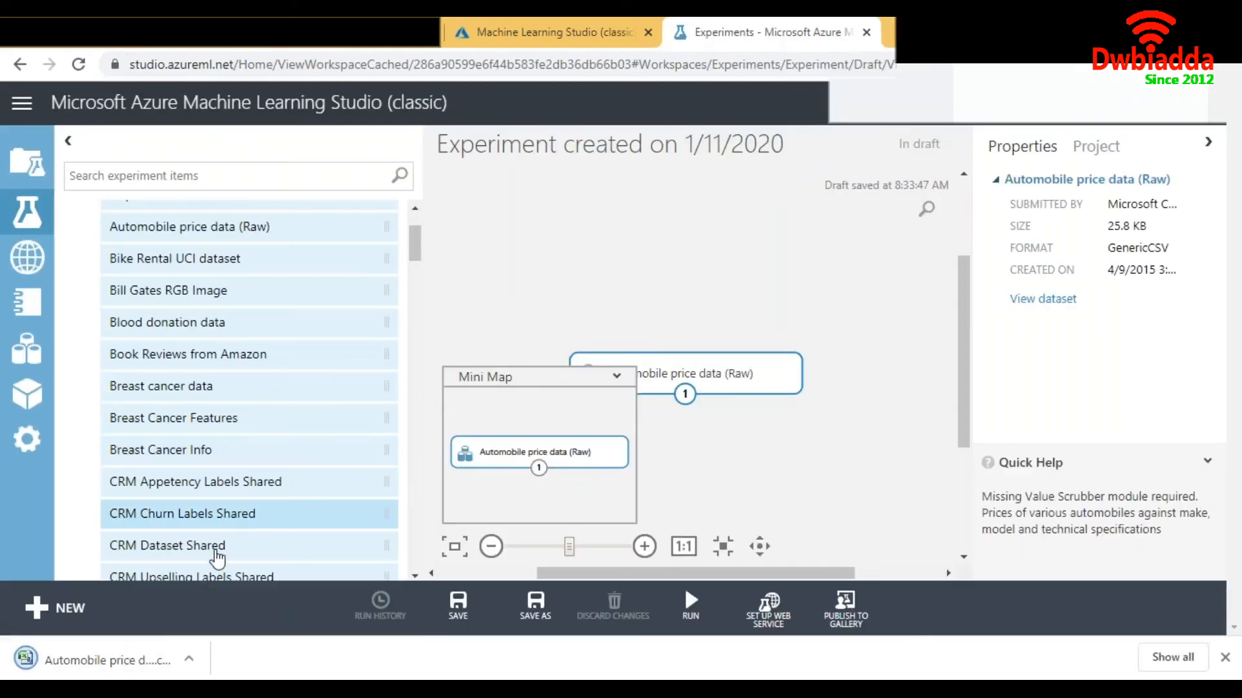
# Open the downloaded automobile price file in Excel to examine its columns and records, and return to the Machine Learning Studio experiment
pyautogui.click(128, 661)
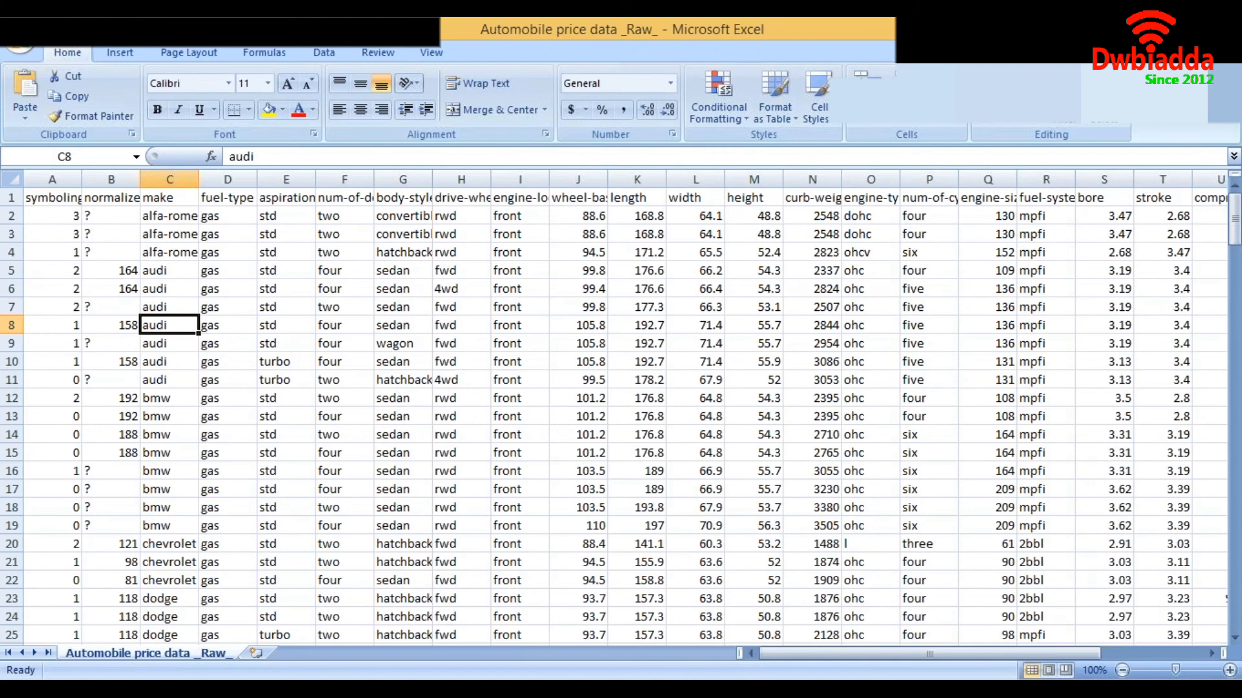
pyautogui.click(580, 33)
pyautogui.hotkey('alt', 'Tab')
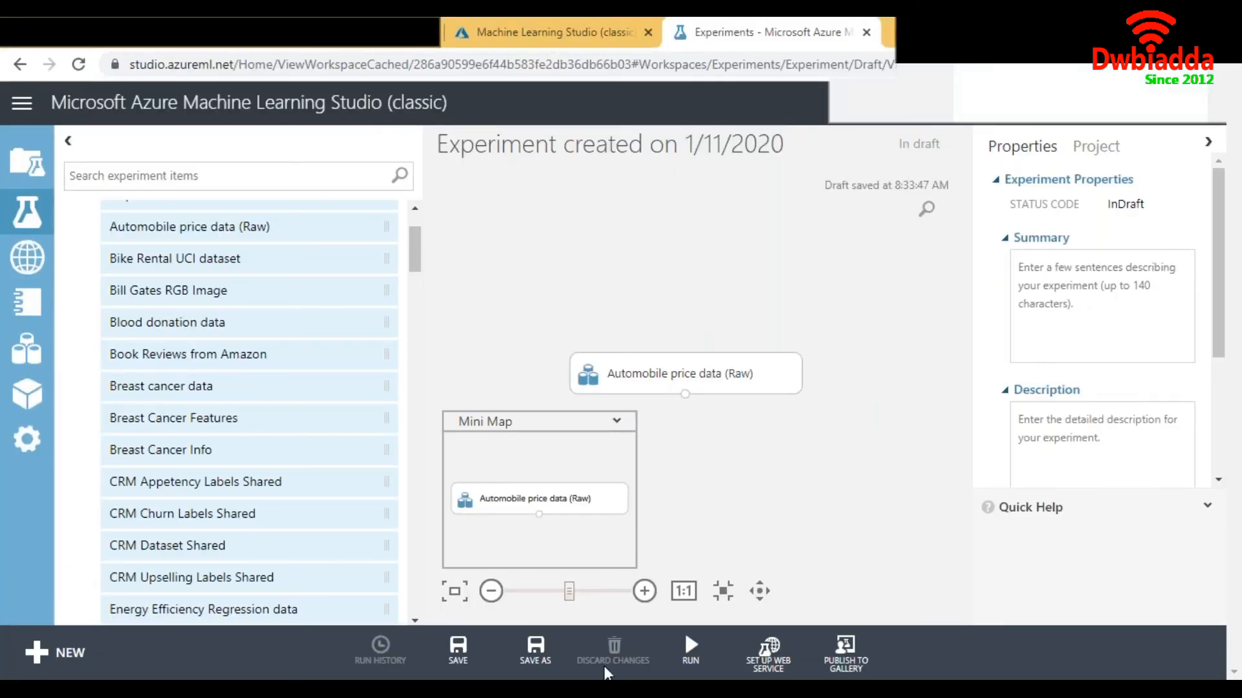
# Visualize the Automobile price data (Raw) dataset and examine its columns and rows down through the table
pyautogui.rightClick(716, 383)
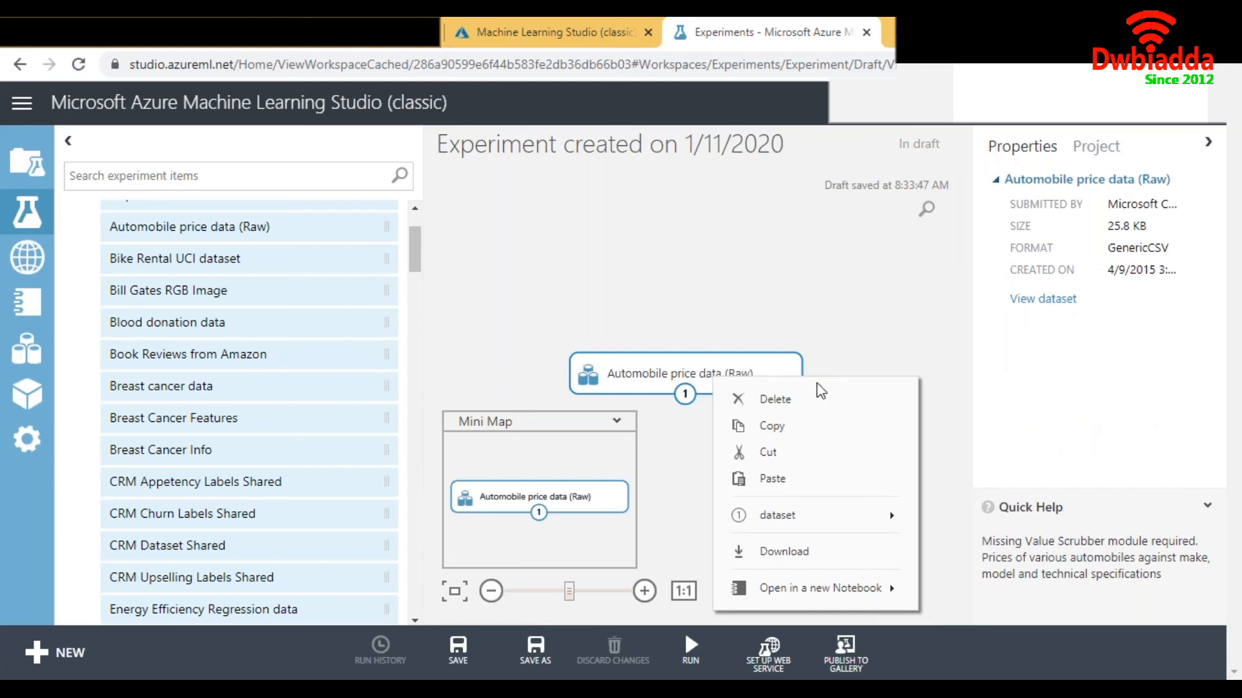
pyautogui.moveTo(838, 517)
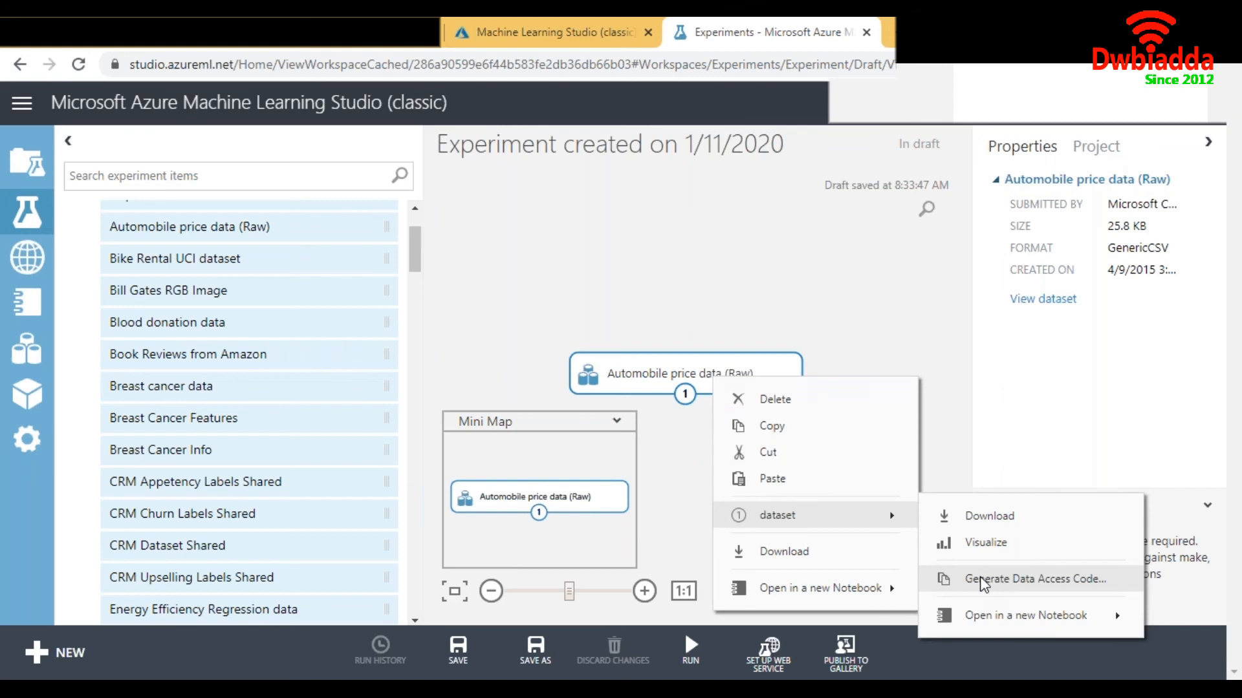
pyautogui.moveTo(987, 616)
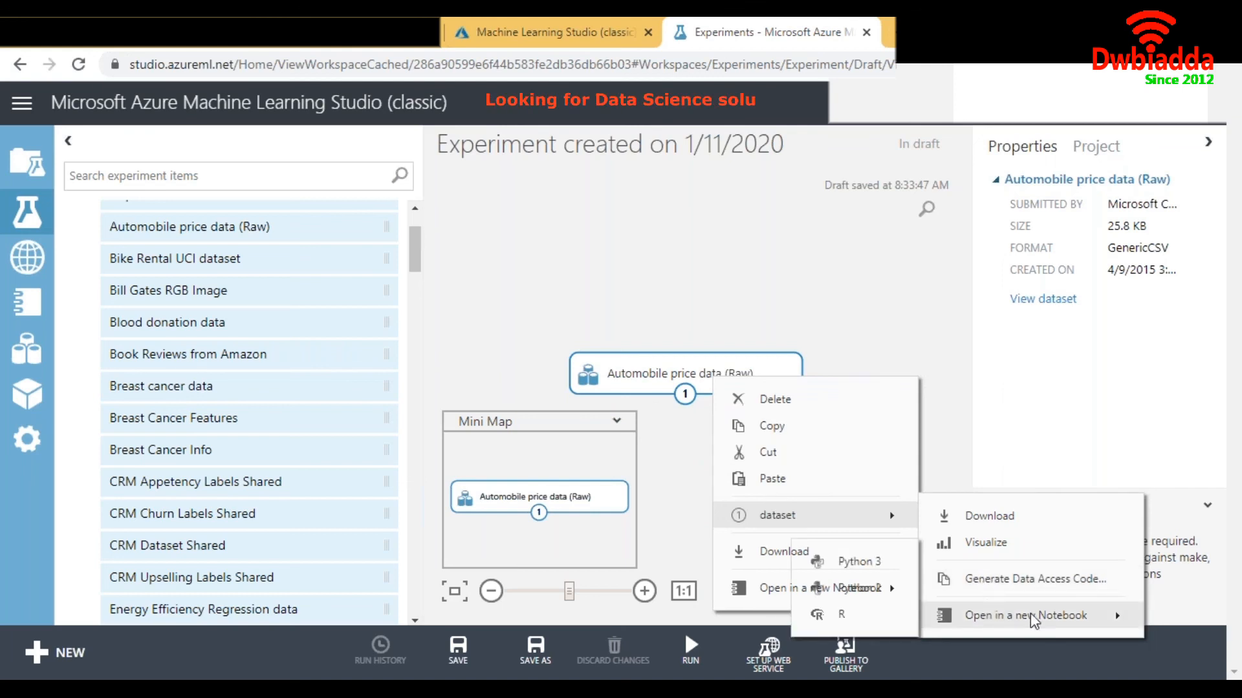
pyautogui.click(972, 551)
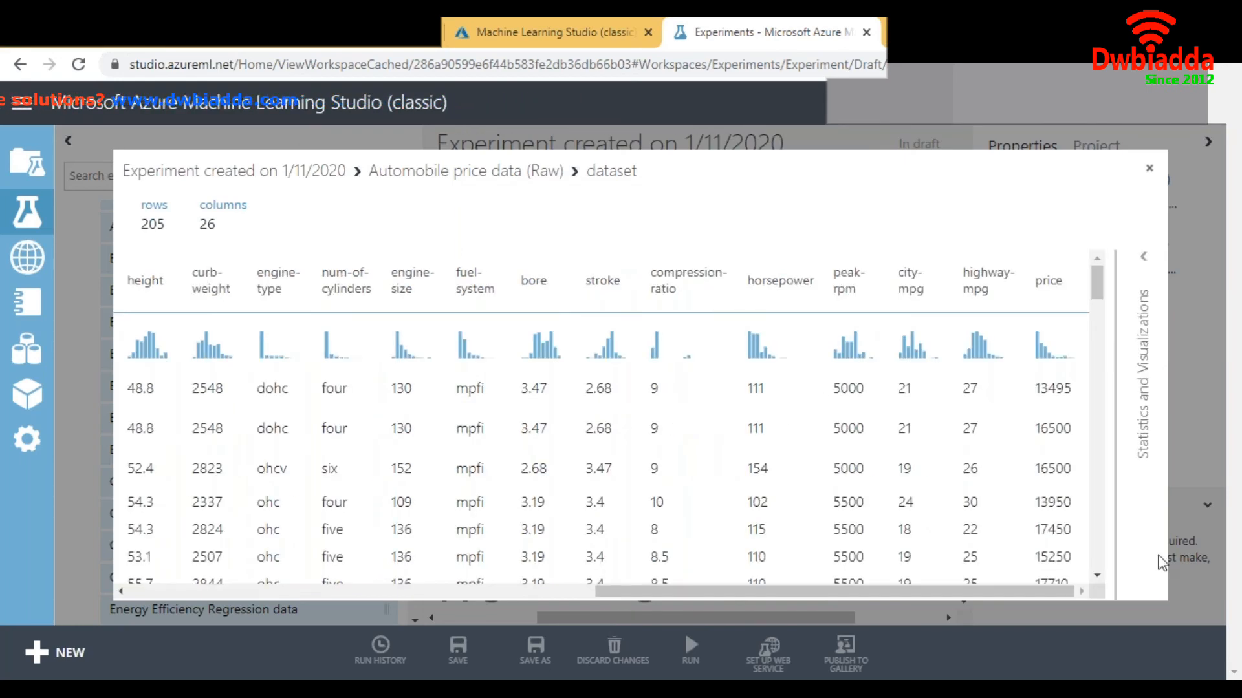
pyautogui.scroll(-5, 1090, 529)
pyautogui.click(1092, 529)
pyautogui.click(1092, 529)
pyautogui.click(1092, 529)
pyautogui.click(1091, 530)
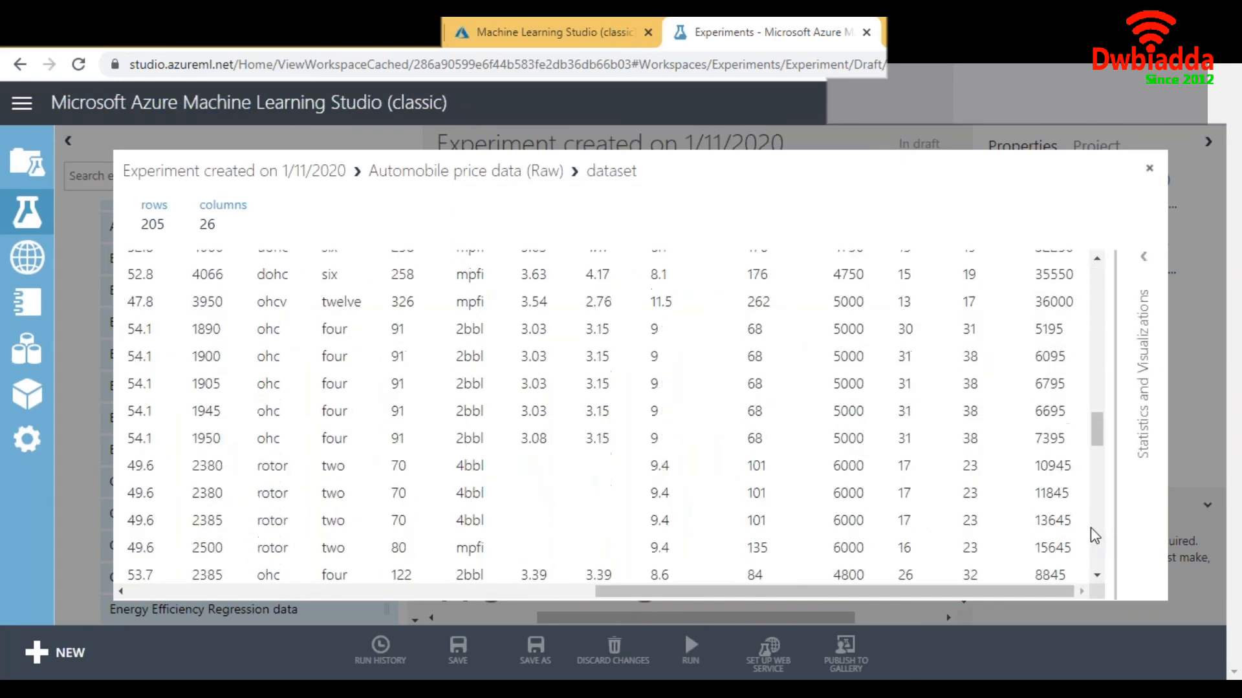